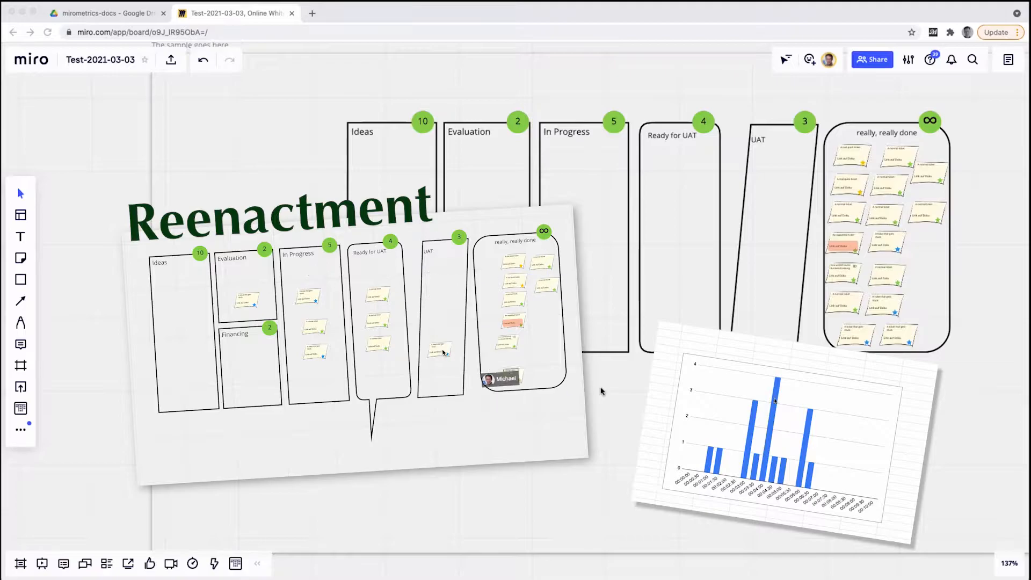
Open the board's Kanban Metrics and copy all of the semicolon-separated ticket data.
{"action": "left_click", "coordinate": [235, 564]}
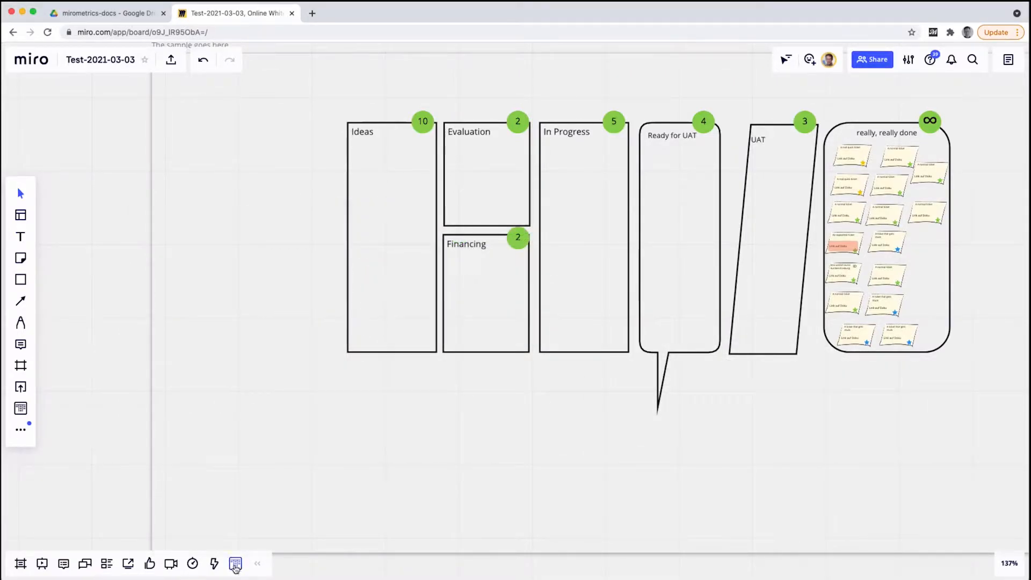
{"action": "left_click", "coordinate": [125, 243]}
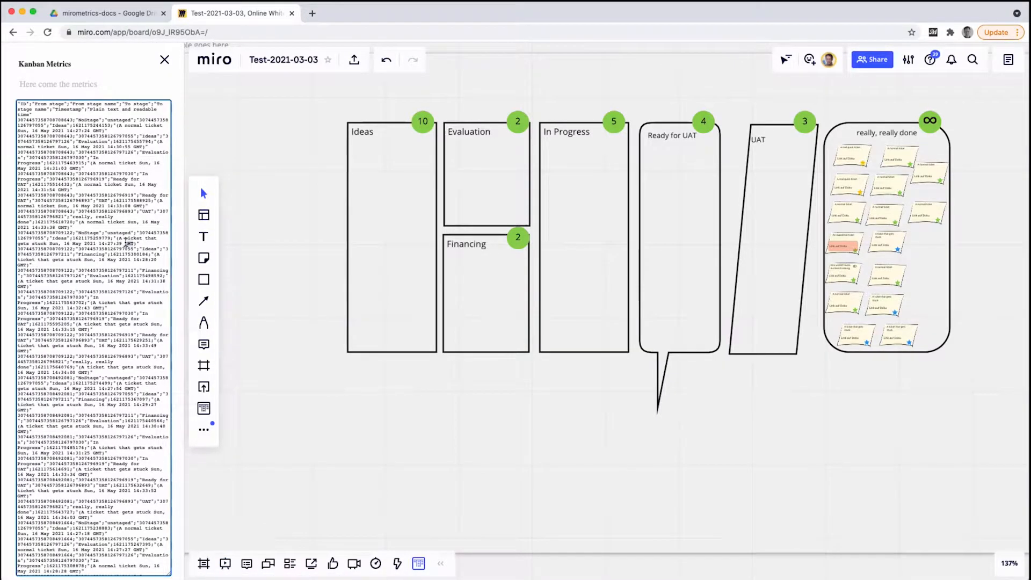
{"action": "key", "text": "super+a"}
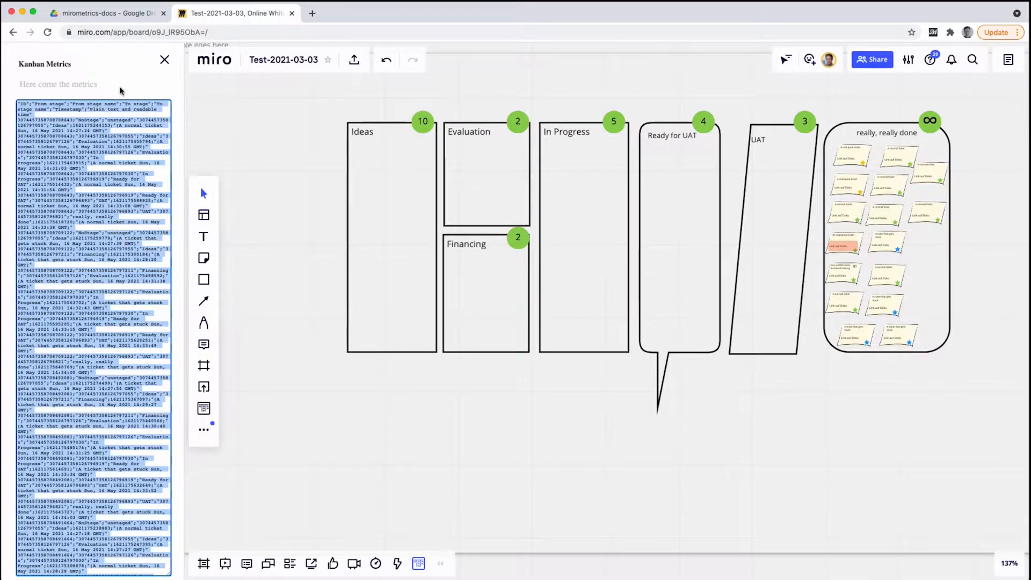
Switch to Google Drive, create a spreadsheet in the shared mirometrics-docs folder, and paste the copied metrics data at A1.
{"action": "left_click", "coordinate": [105, 15]}
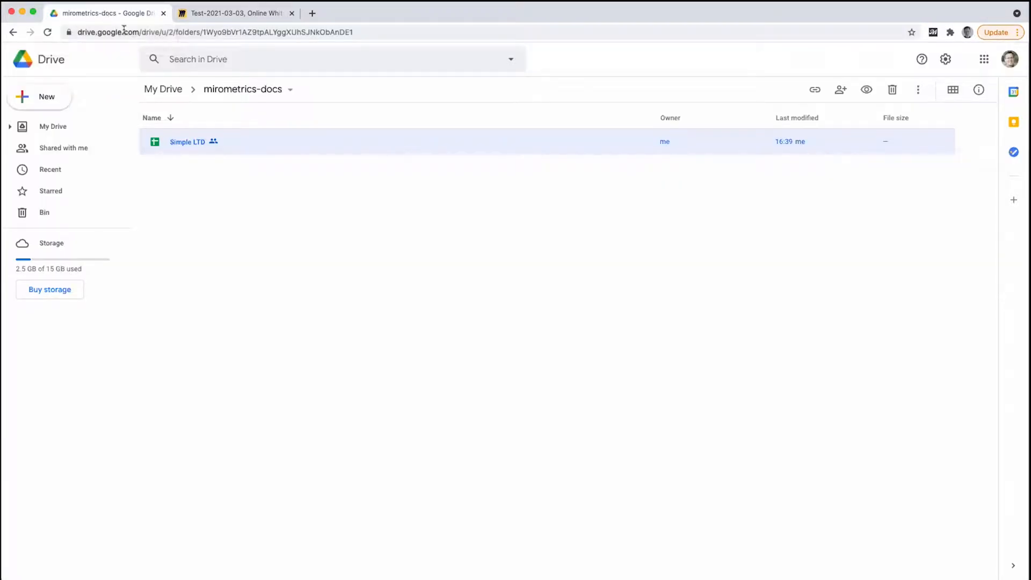
{"action": "left_click", "coordinate": [51, 98]}
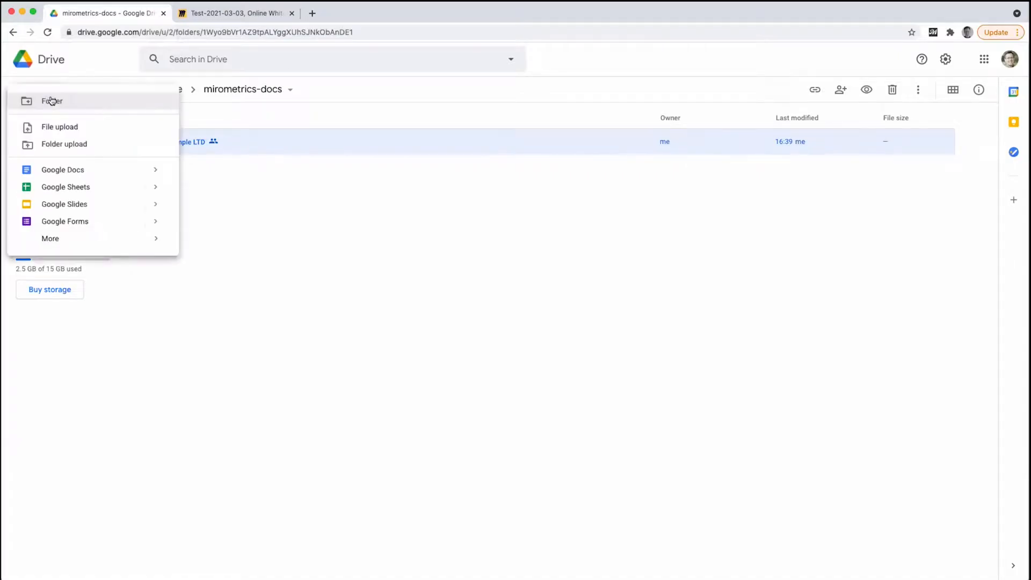
{"action": "left_click", "coordinate": [48, 187]}
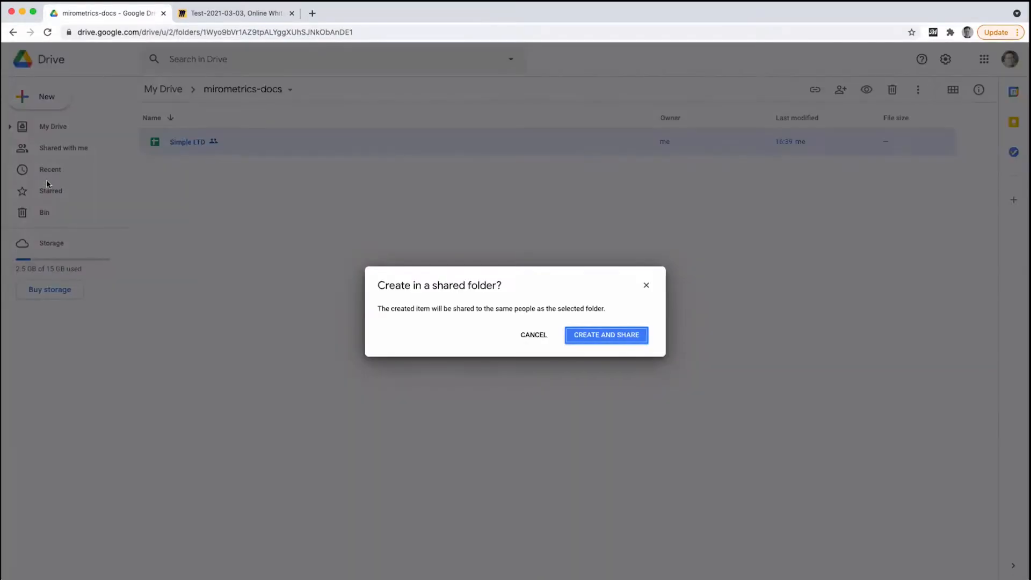
{"action": "left_click", "coordinate": [594, 341]}
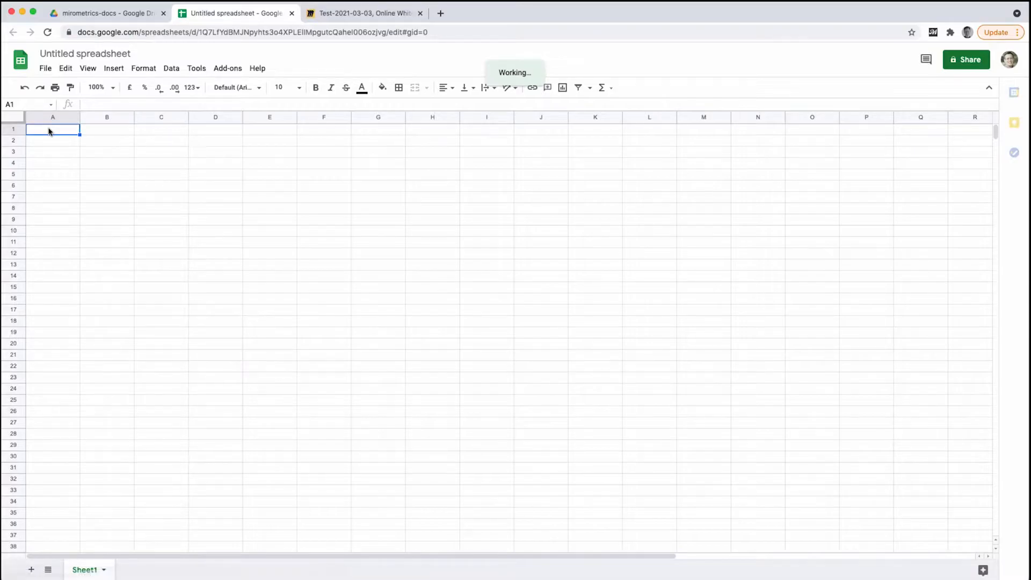
{"action": "key", "text": "super+v"}
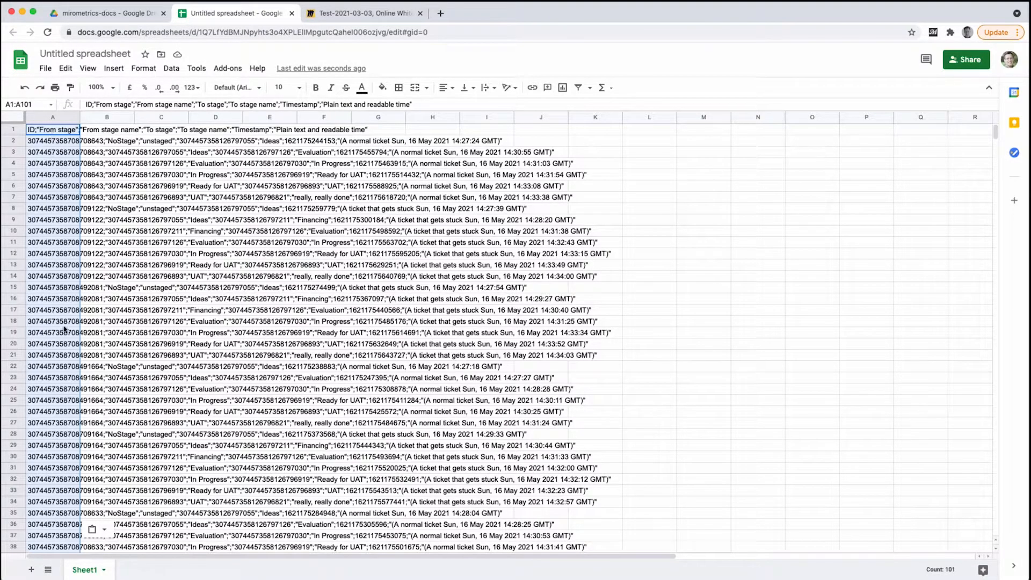
Split the pasted data into columns with Semicolon as the separator and widen the ID column to fit the full IDs.
{"action": "left_click", "coordinate": [106, 532]}
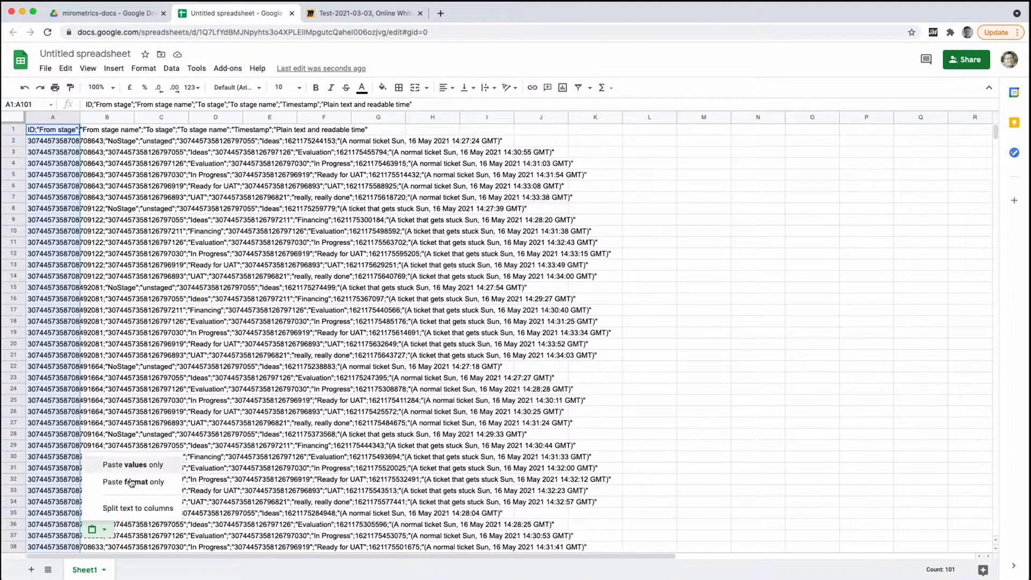
{"action": "left_click", "coordinate": [129, 505]}
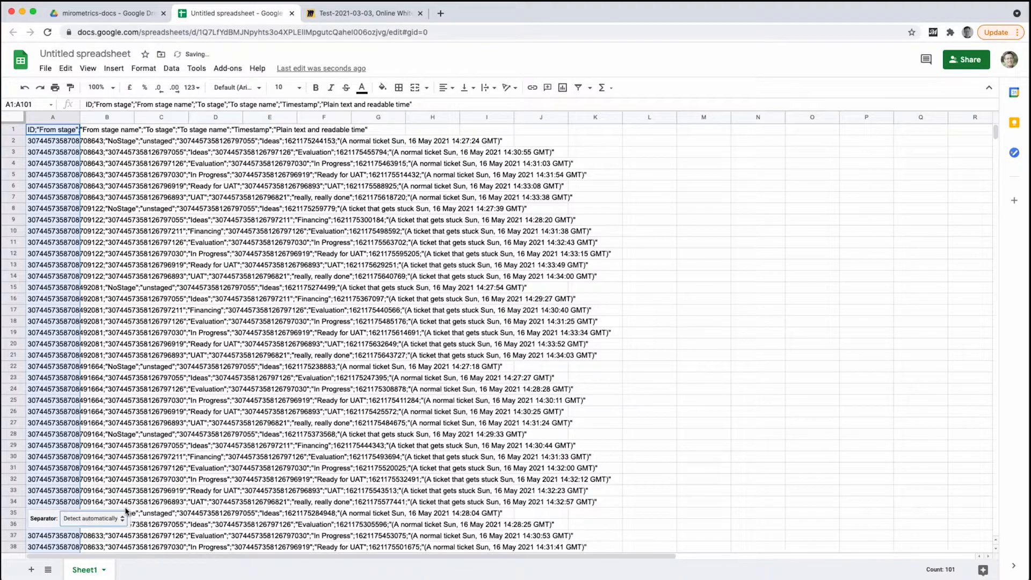
{"action": "left_click", "coordinate": [107, 520]}
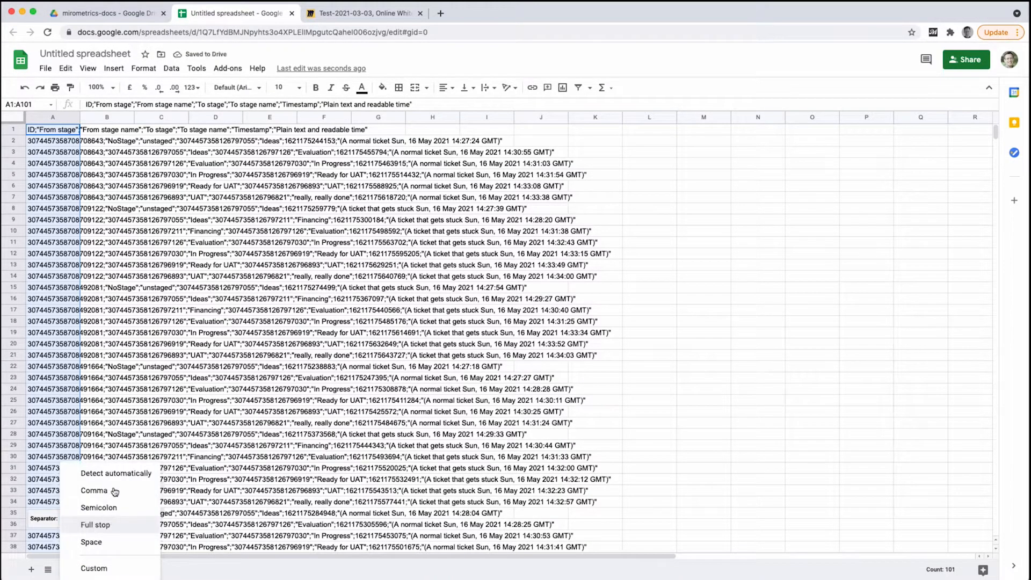
{"action": "left_click", "coordinate": [133, 510]}
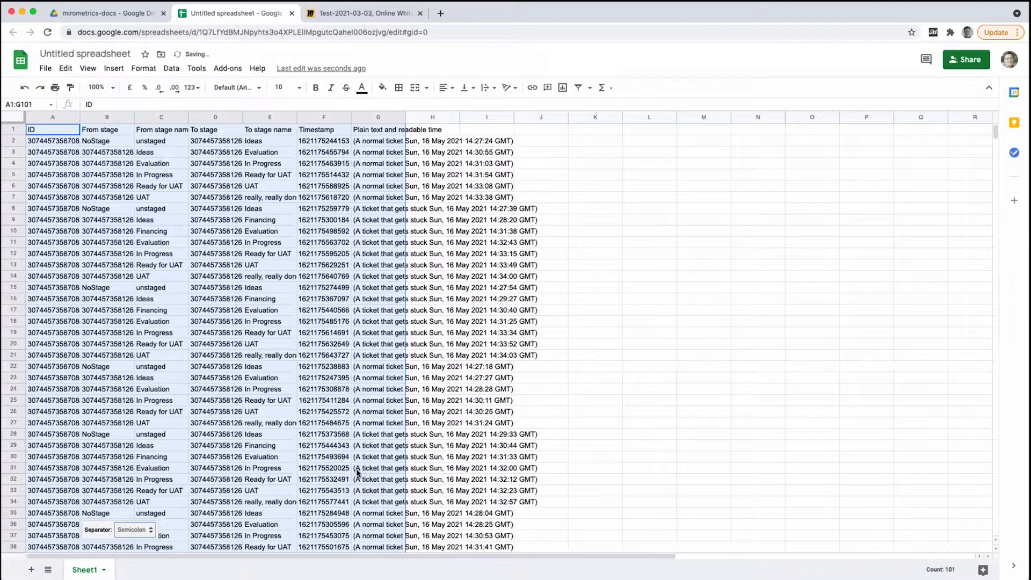
{"action": "left_click", "coordinate": [609, 413]}
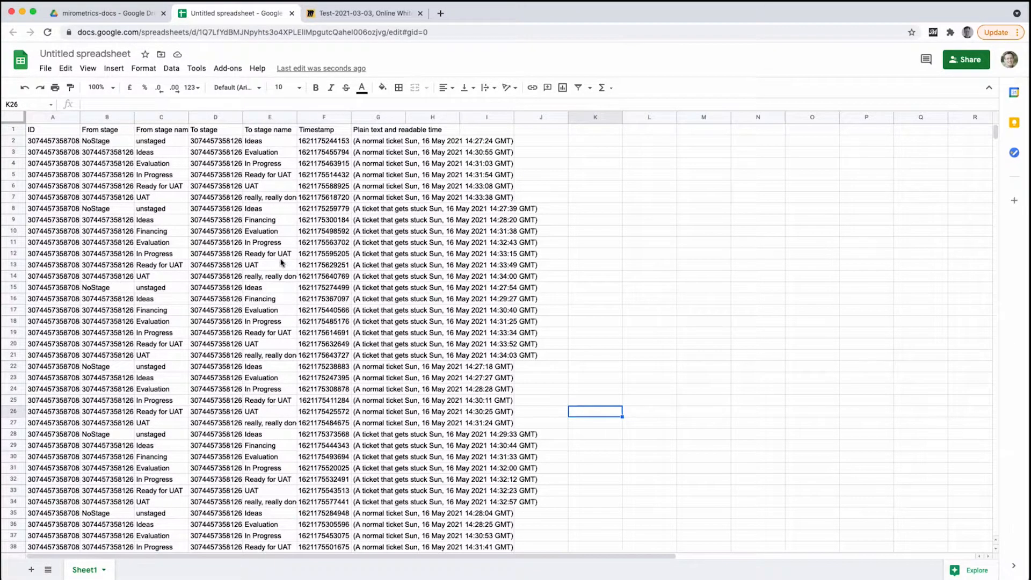
{"action": "left_click_drag", "start_coordinate": [80, 118], "coordinate": [218, 117]}
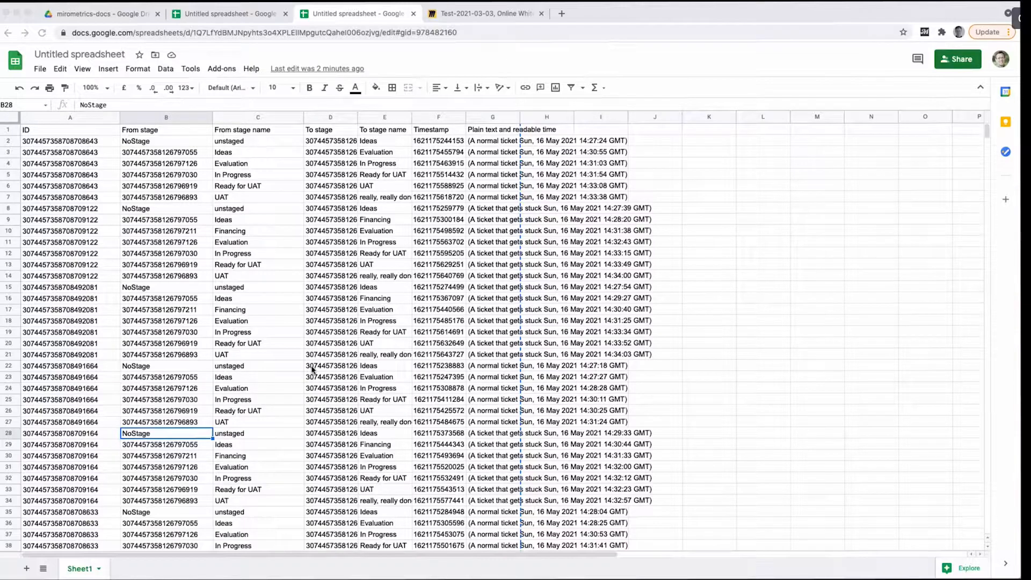
Add a new sheet and start a QUERY formula in A1 with columns A:G of Sheet1 as its data range.
{"action": "left_click", "coordinate": [26, 569]}
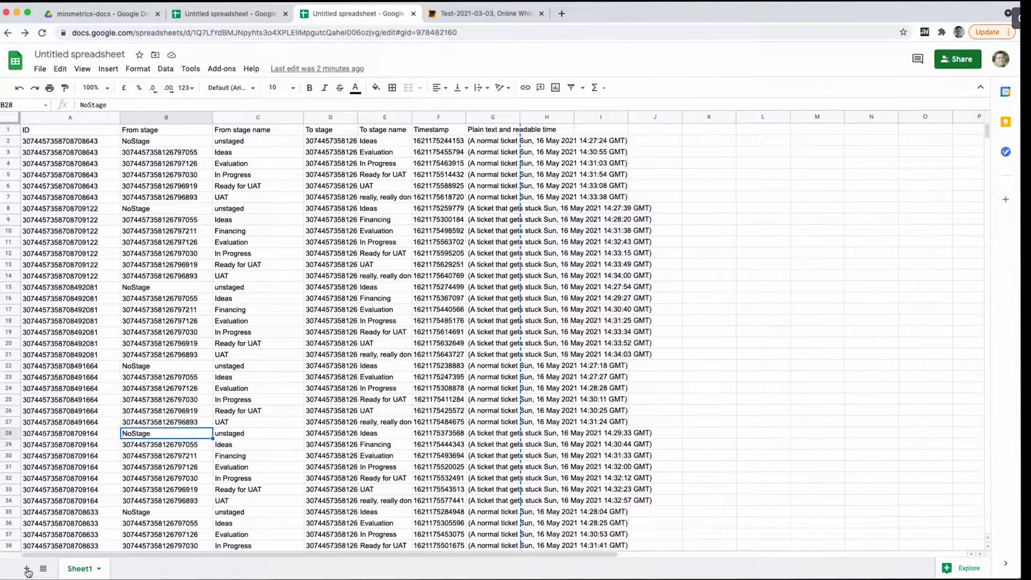
{"action": "left_click", "coordinate": [90, 105]}
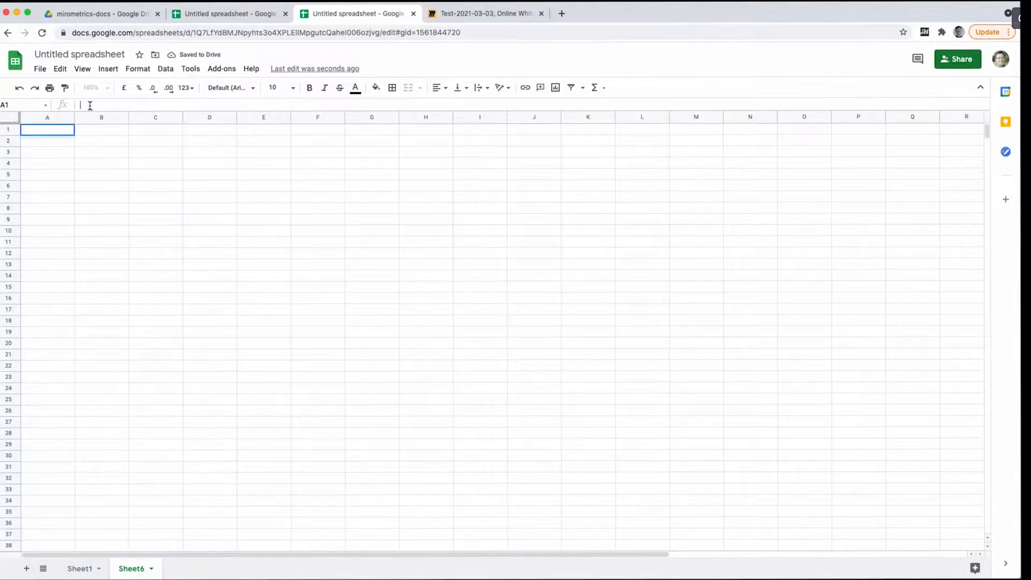
{"action": "type", "text": "="}
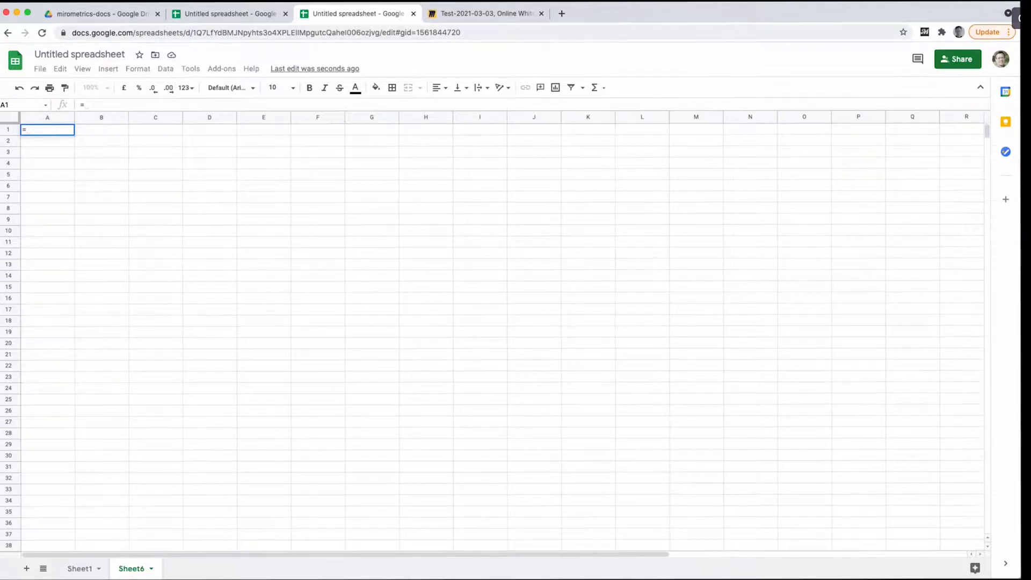
{"action": "type", "text": "query("}
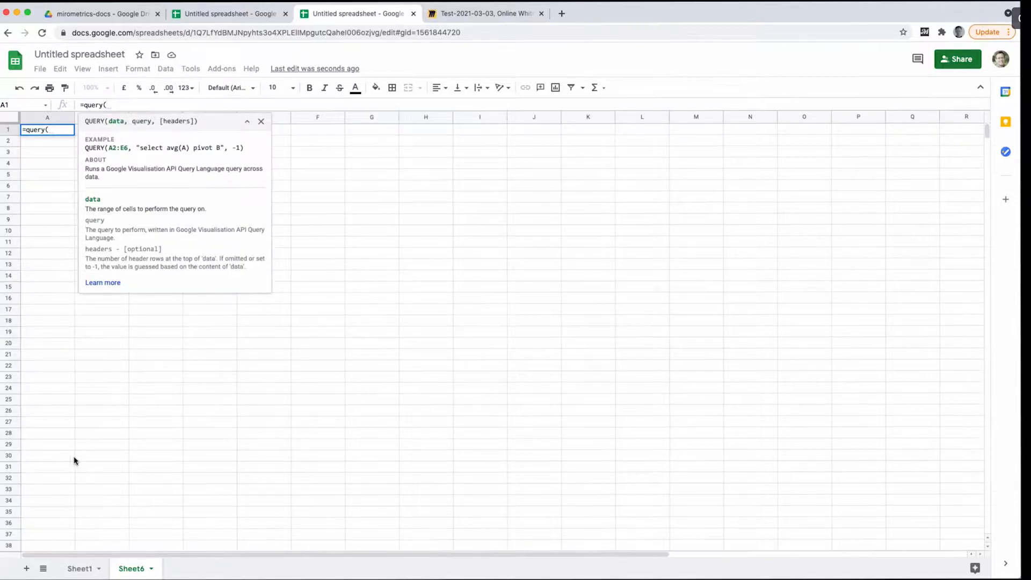
{"action": "left_click", "coordinate": [75, 570]}
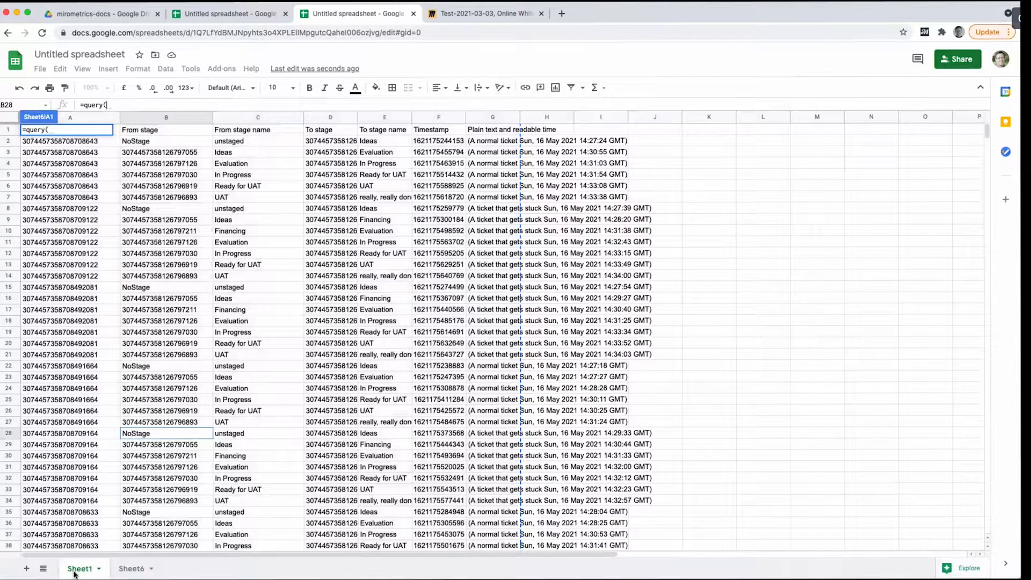
{"action": "left_click_drag", "start_coordinate": [71, 118], "coordinate": [483, 119]}
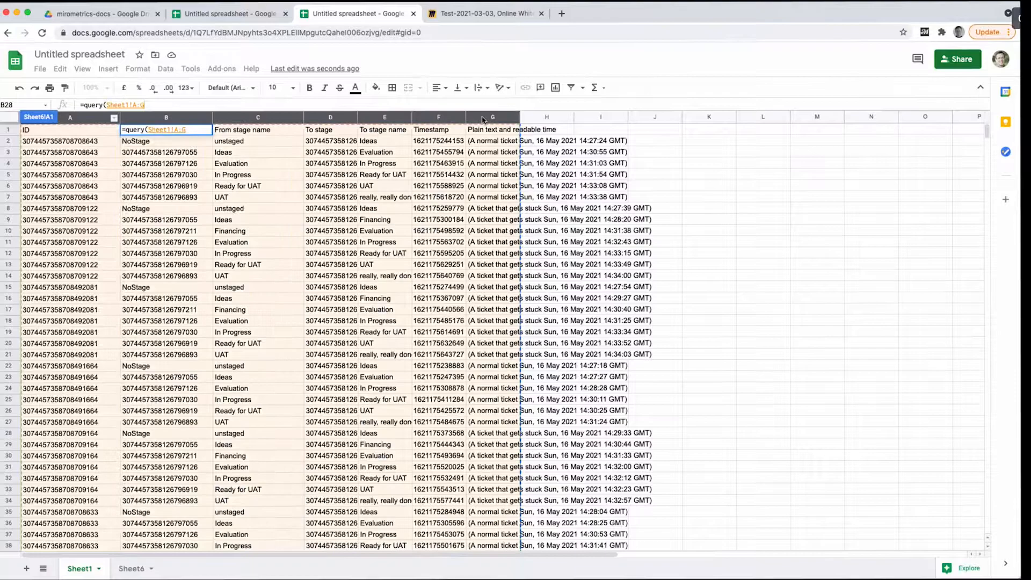
{"action": "type", "text": ","}
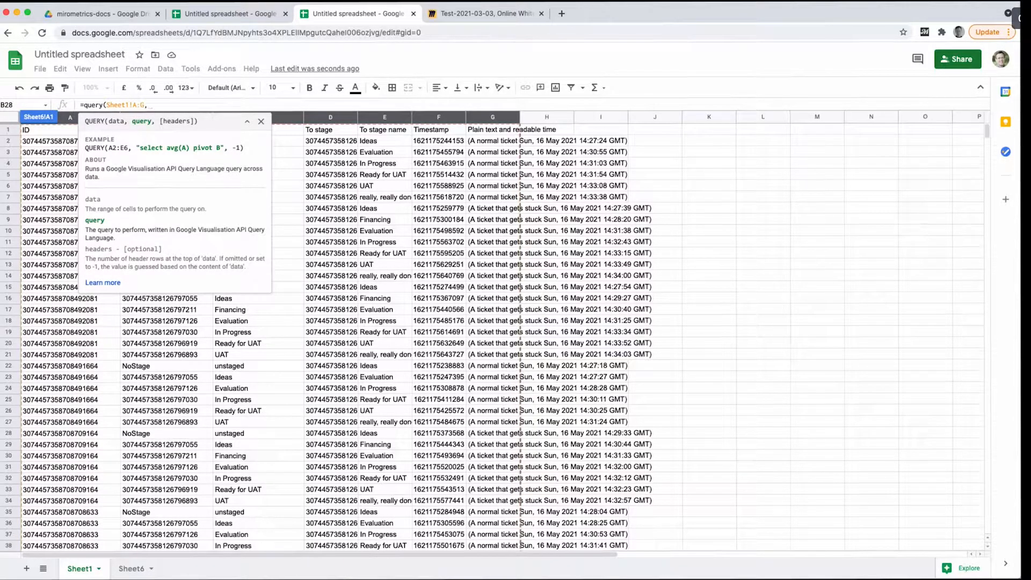
Complete the QUERY formula to select A and max(F) - min(F), grouped by A and ordered by A.
{"action": "type", "text": "\"select"}
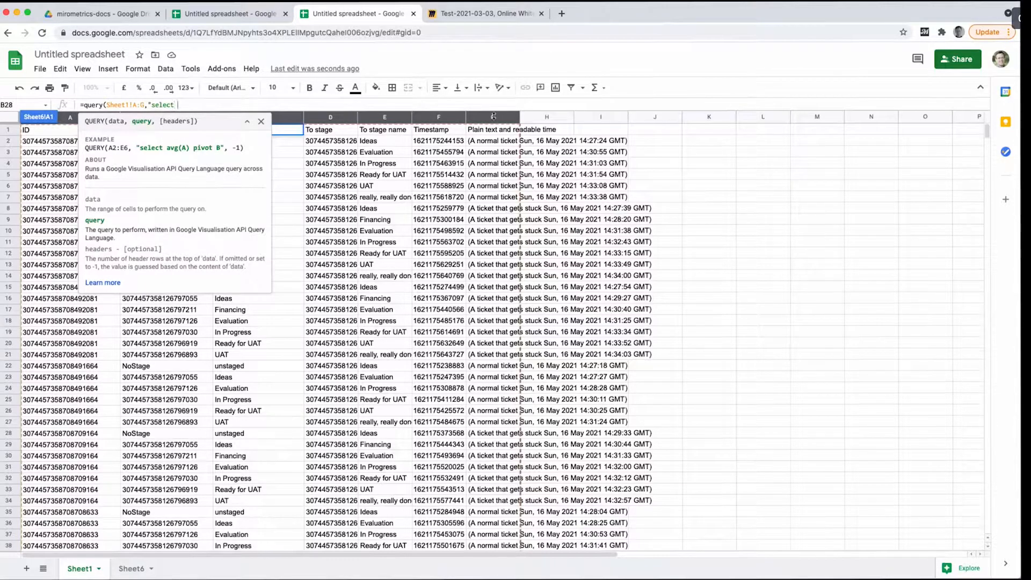
{"action": "key", "text": "super+Tab"}
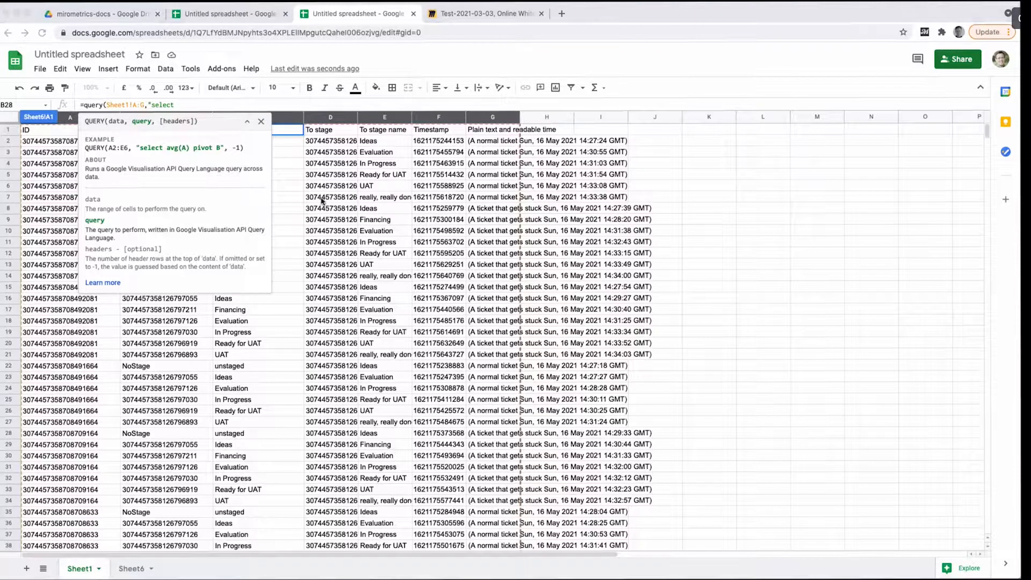
{"action": "left_click", "coordinate": [188, 105]}
{"action": "type", "text": "A"}
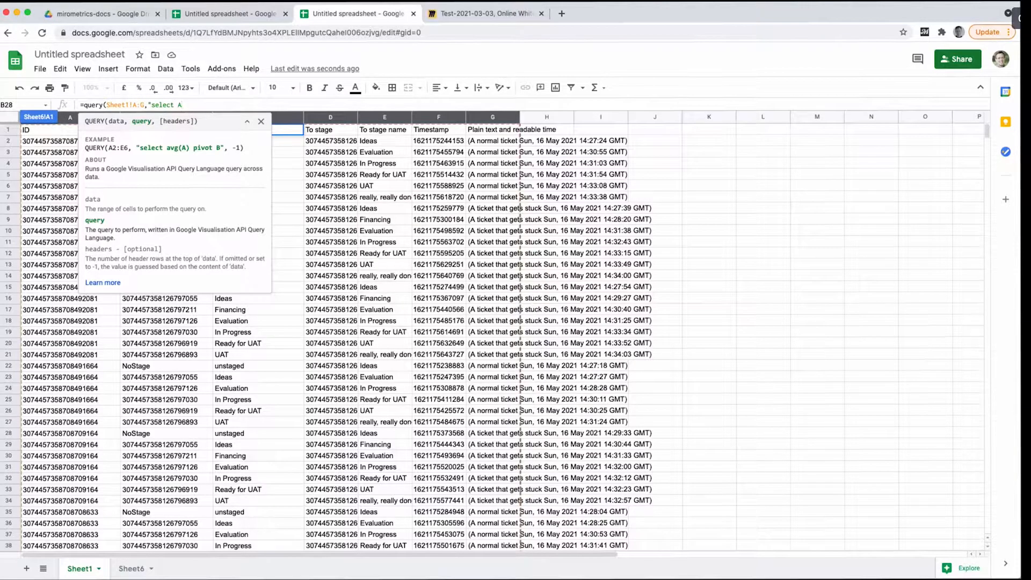
{"action": "type", "text": ","}
{"action": "type", "text": " max"}
{"action": "type", "text": "(F"}
{"action": "type", "text": ") - min ("}
{"action": "type", "text": "(F)"}
{"action": "type", "text": "group by"}
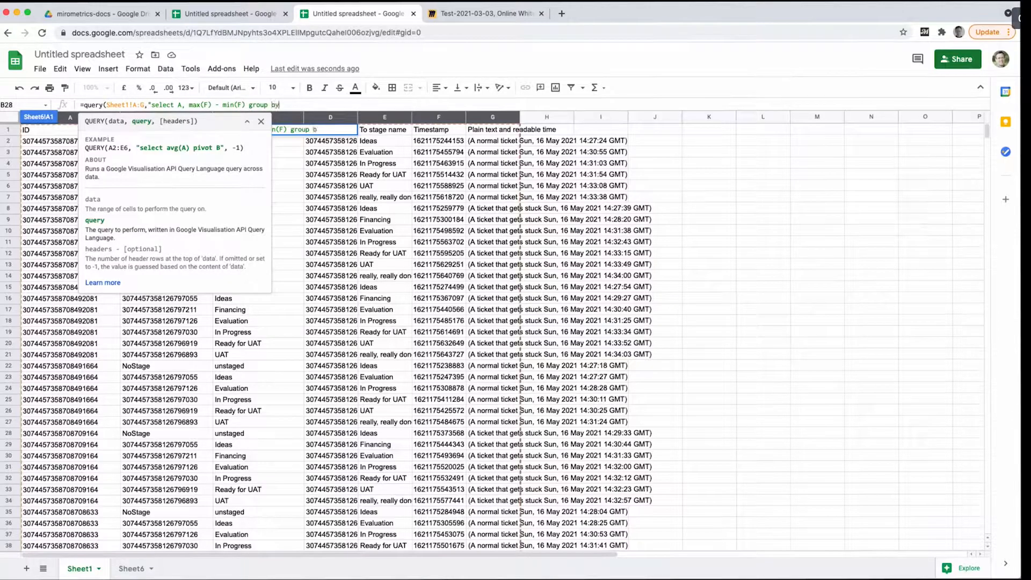
{"action": "type", "text": " A order by A)"}
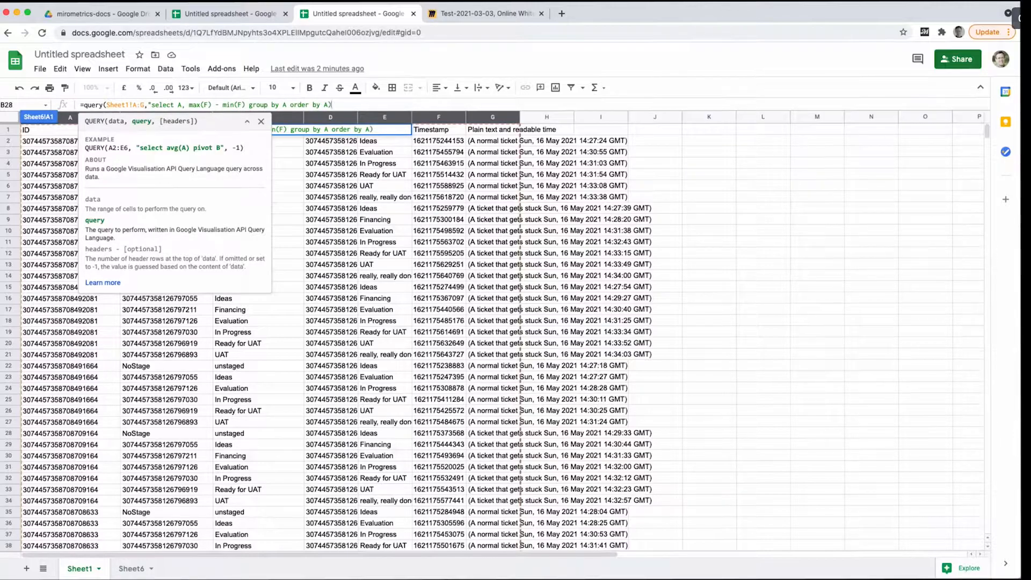
{"action": "type", "text": "\""}
{"action": "key", "text": "Return"}
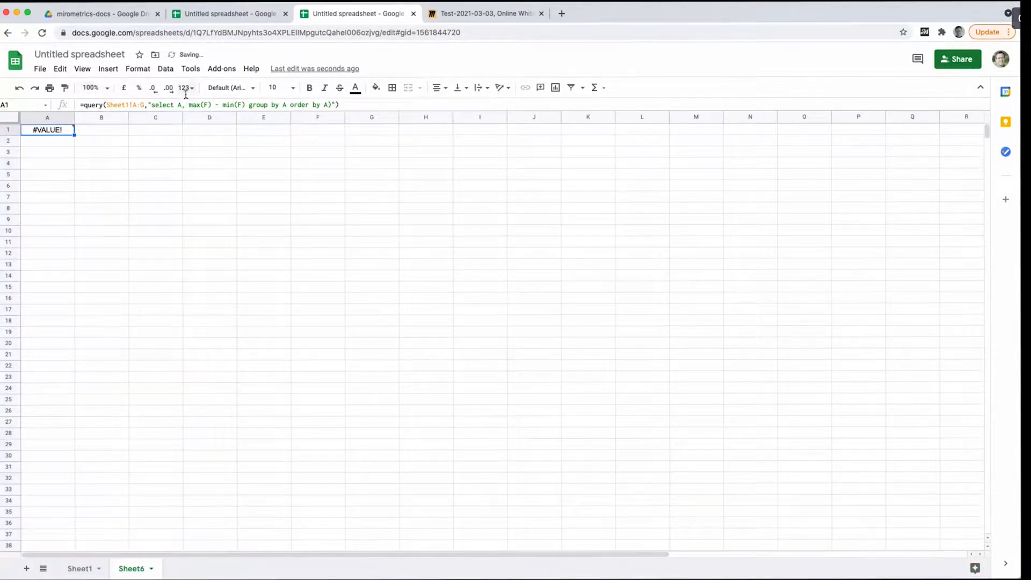
Remove the stray closing parenthesis inside the query string of A1 so it ends with "order by A".
{"action": "left_click", "coordinate": [203, 104]}
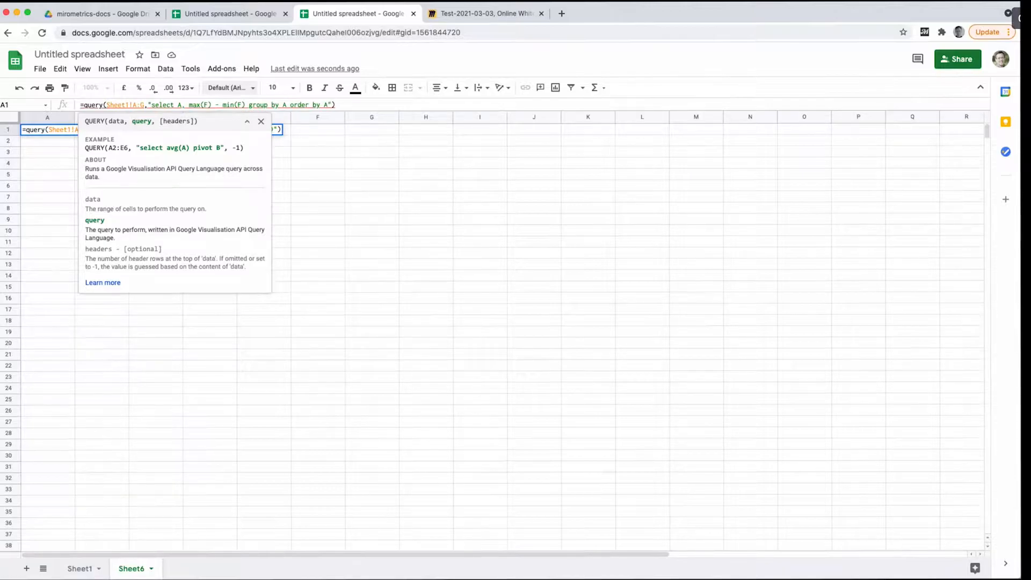
{"action": "key", "text": "Return"}
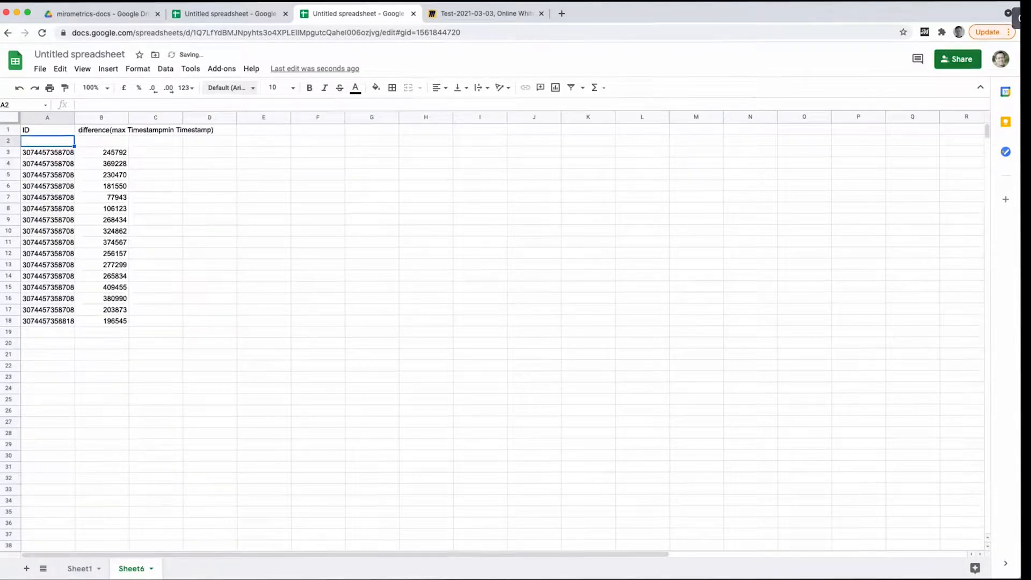
{"action": "key", "text": "Up"}
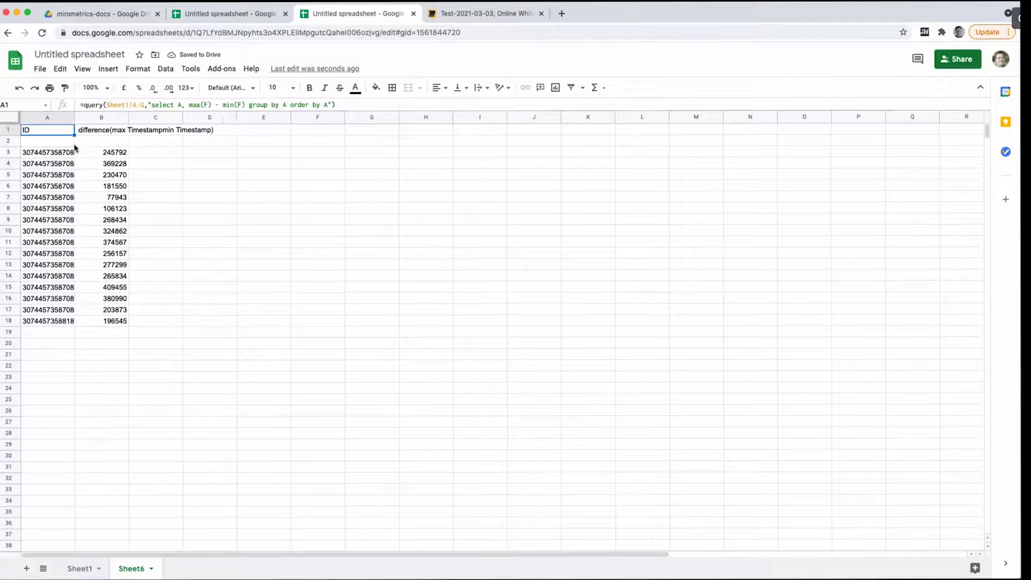
Exclude the empty ID row by adding "where A!=''" before the group by clause of the query in A1.
{"action": "left_click", "coordinate": [9, 140]}
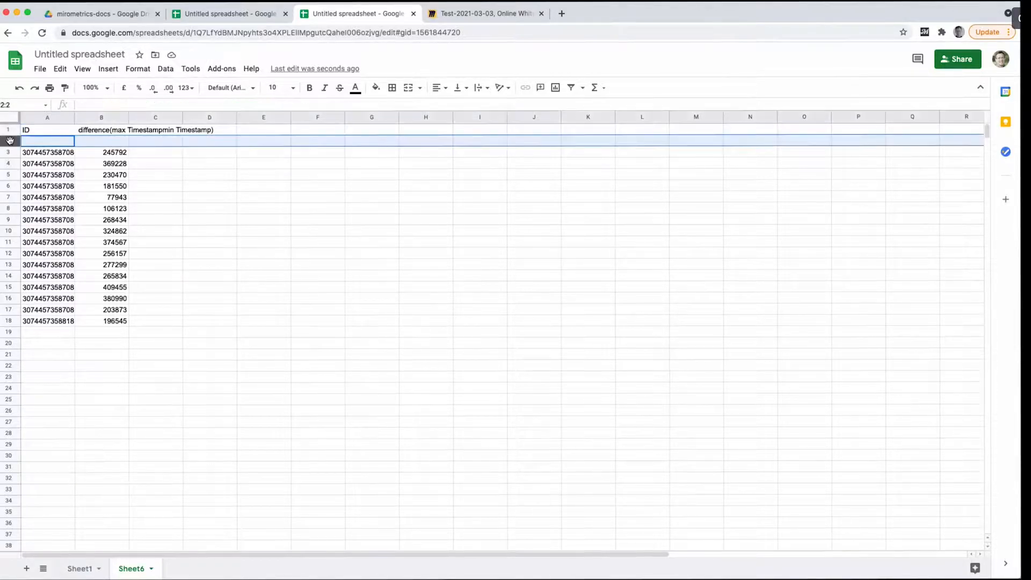
{"action": "left_click", "coordinate": [59, 134]}
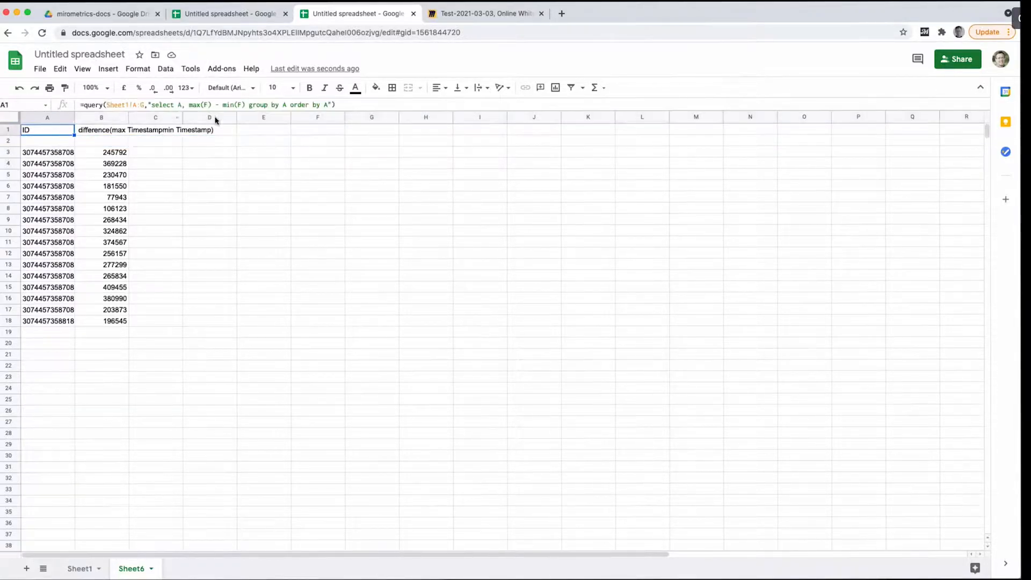
{"action": "left_click", "coordinate": [250, 105]}
{"action": "type", "text": "where"}
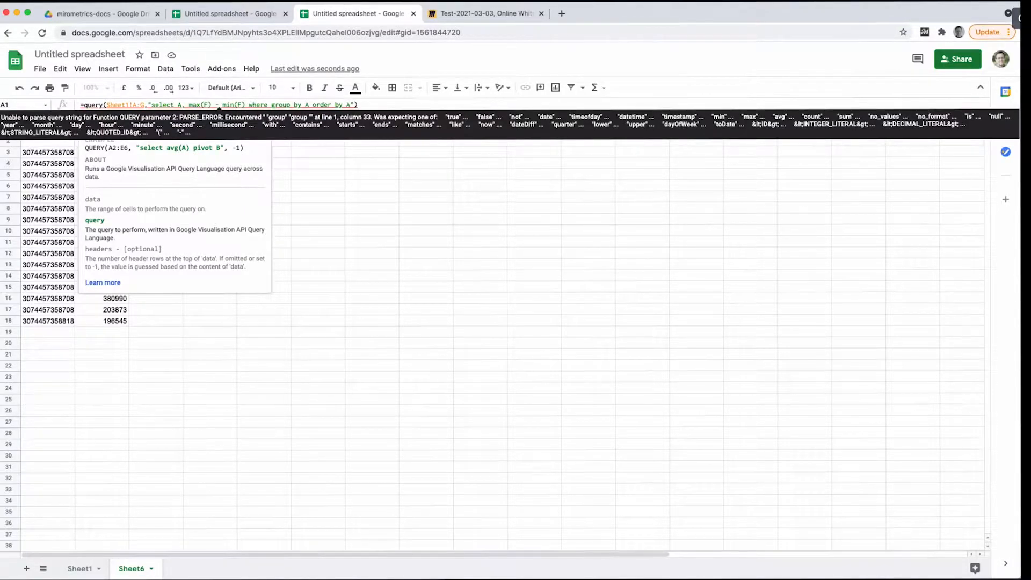
{"action": "type", "text": "A!=''"}
{"action": "key", "text": "Return"}
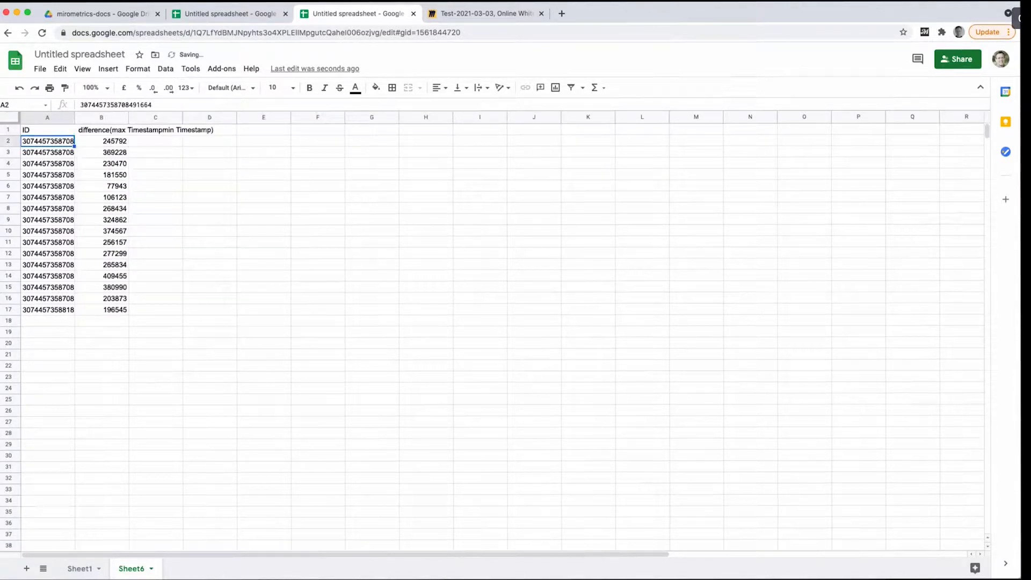
{"action": "left_click", "coordinate": [115, 141]}
{"action": "left_click", "coordinate": [124, 310], "text": "shift"}
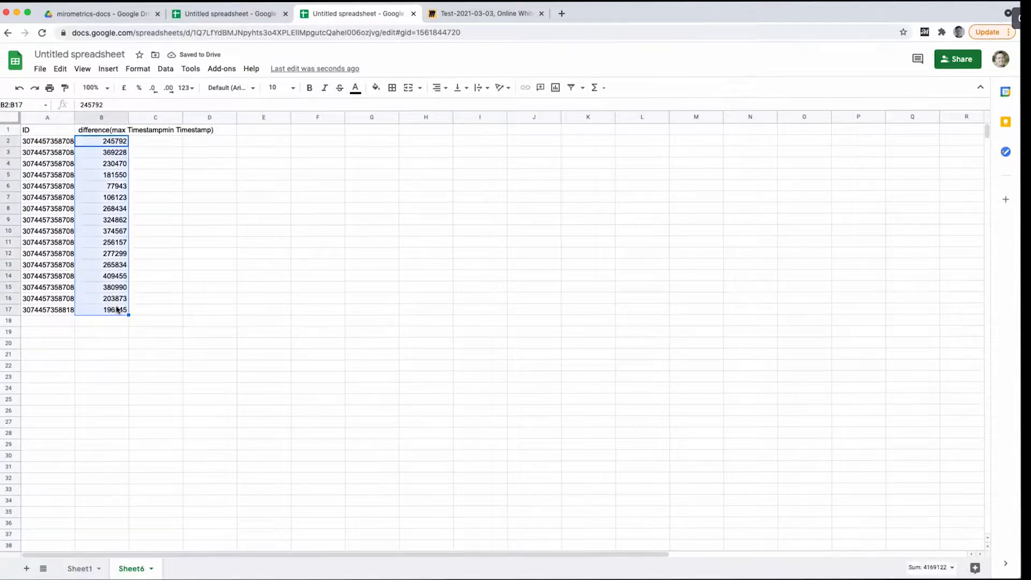
{"action": "left_click", "coordinate": [203, 255]}
Convert the timestamp difference to days in A1's query by changing it to (max(F) - min(F)) / (24*60*60*1000).
{"action": "left_click", "coordinate": [42, 132]}
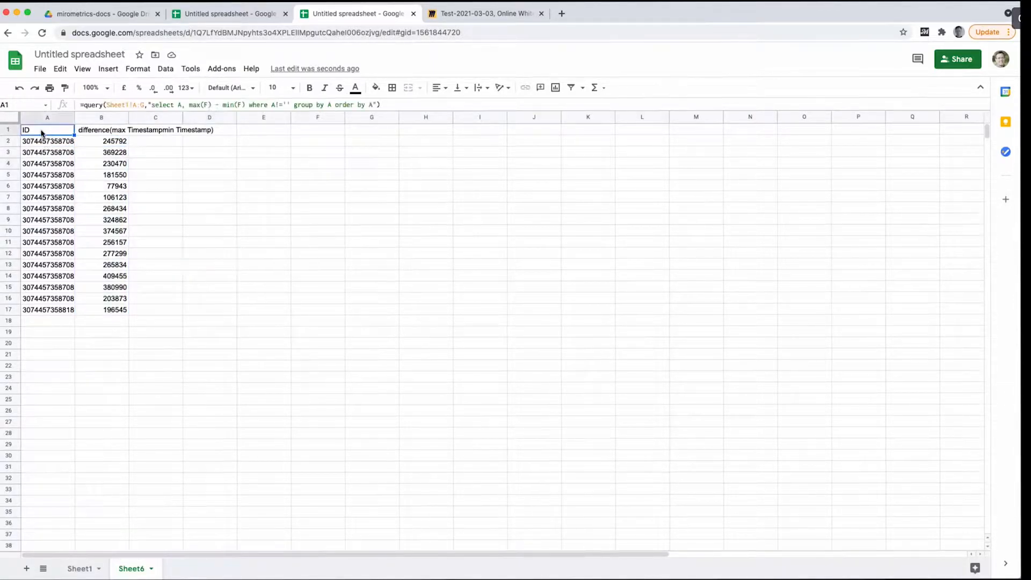
{"action": "left_click", "coordinate": [190, 106]}
{"action": "left_click", "coordinate": [189, 105]}
{"action": "type", "text": "(F"}
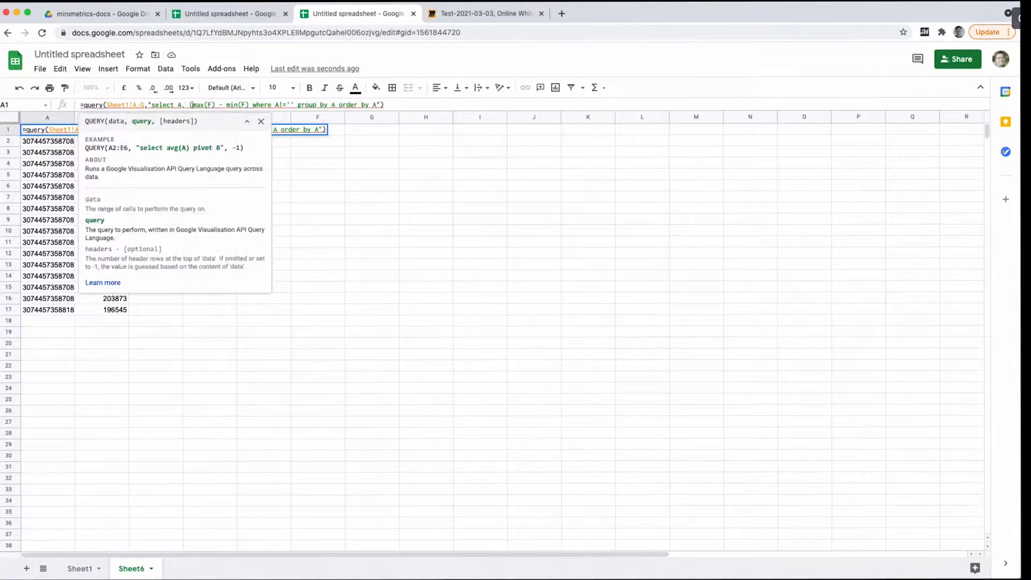
{"action": "type", "text": ")) / ("}
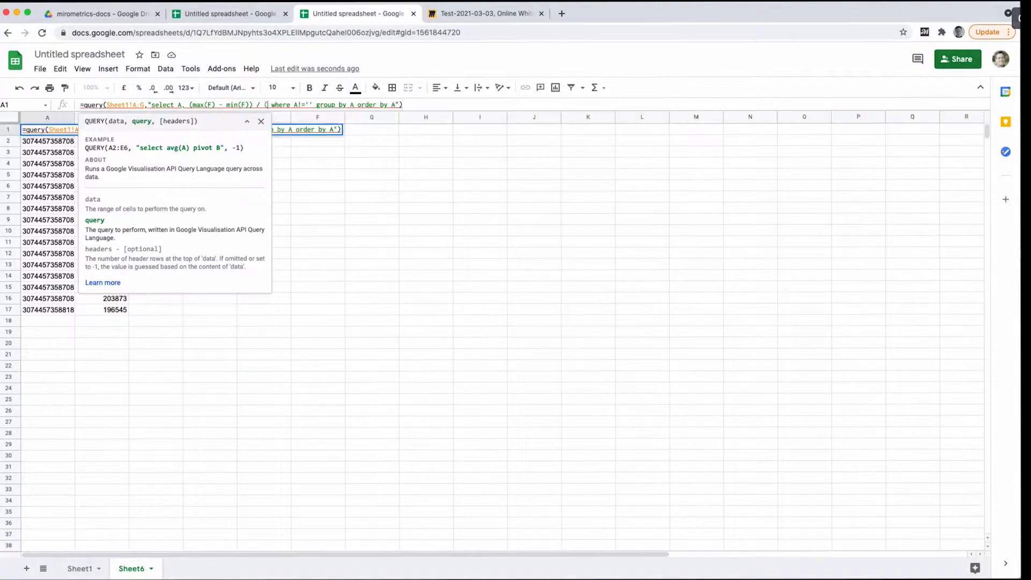
{"action": "type", "text": "24*60"}
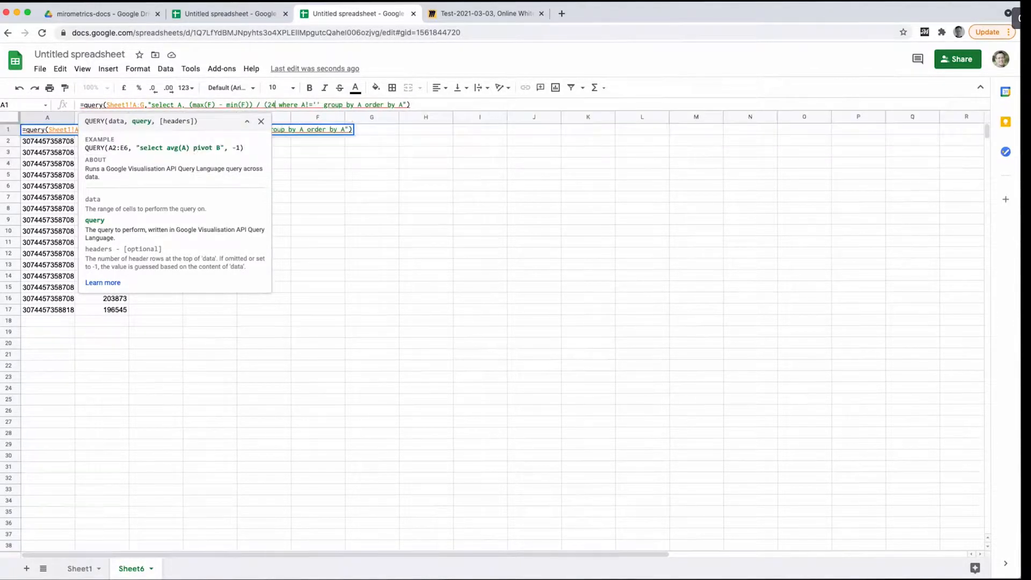
{"action": "type", "text": "*60*10"}
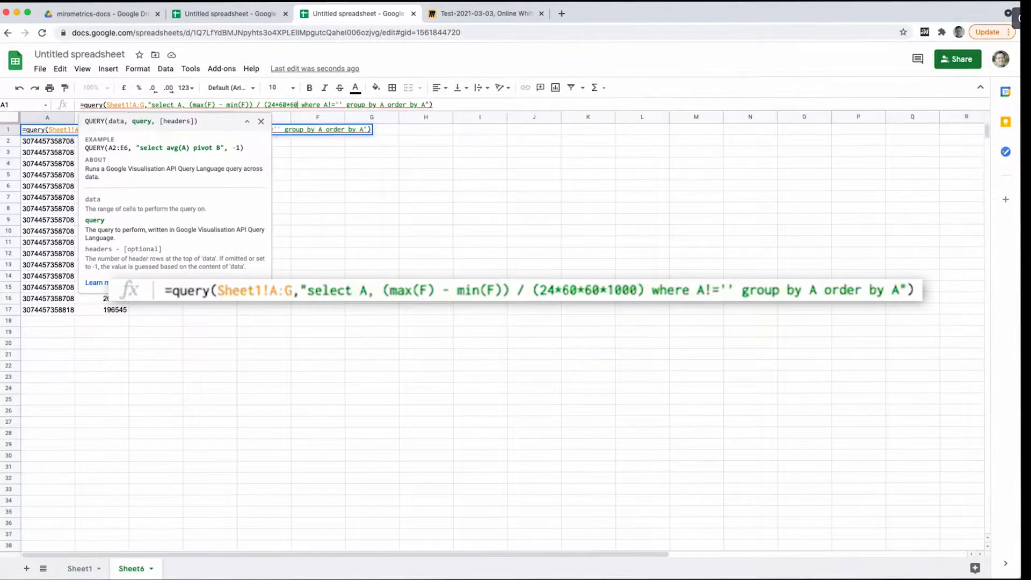
{"action": "type", "text": "00)"}
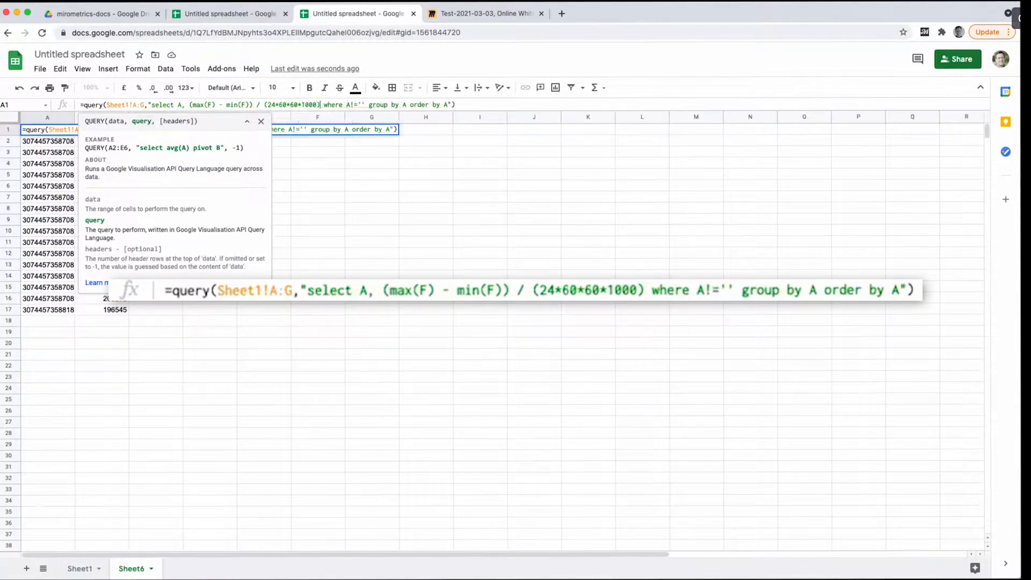
{"action": "key", "text": "Return"}
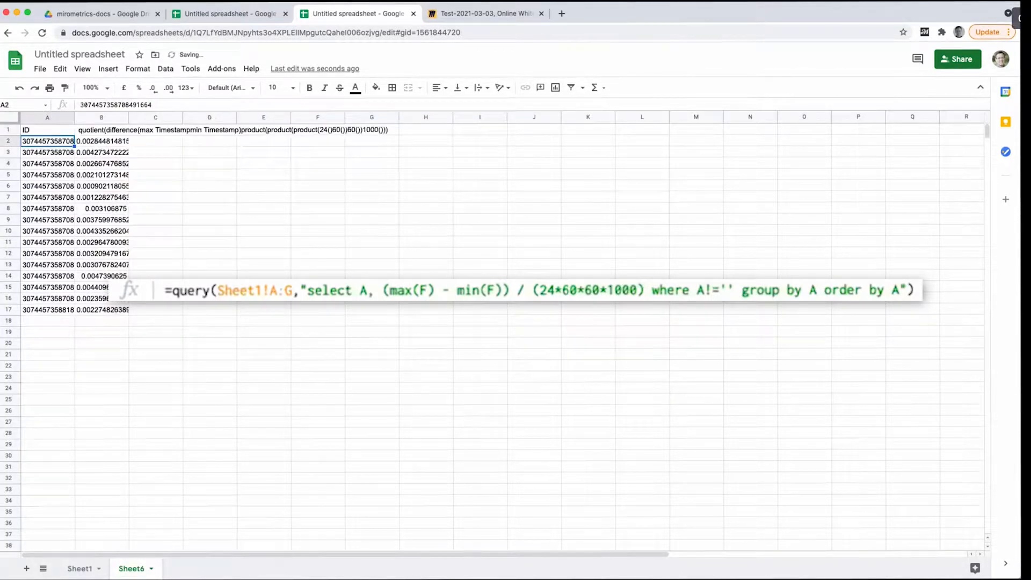
Format the lead times in B2:B17 as Duration.
{"action": "key", "text": "Right"}
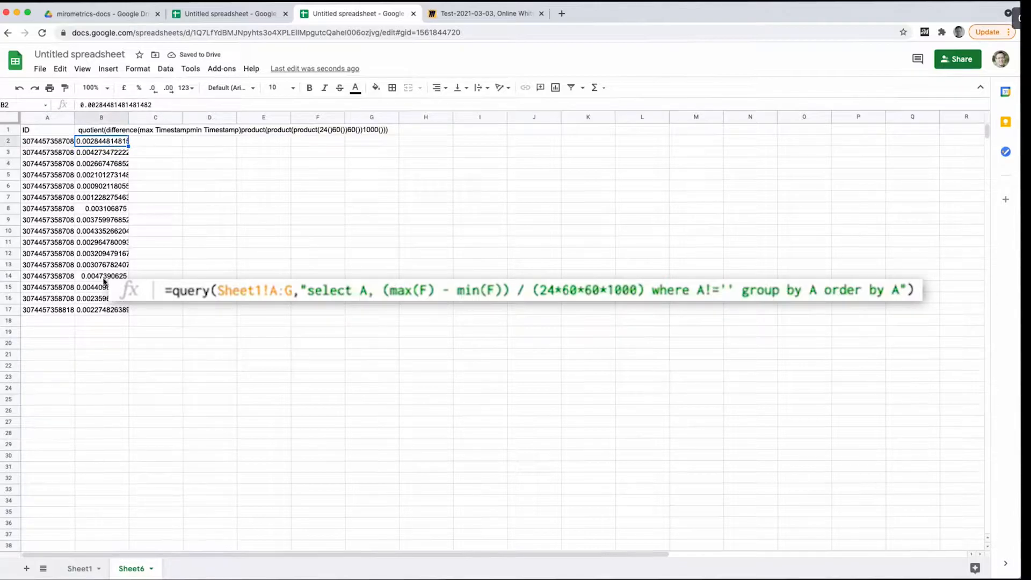
{"action": "left_click", "coordinate": [93, 310]}
{"action": "left_click", "coordinate": [94, 133]}
{"action": "left_click", "coordinate": [93, 144]}
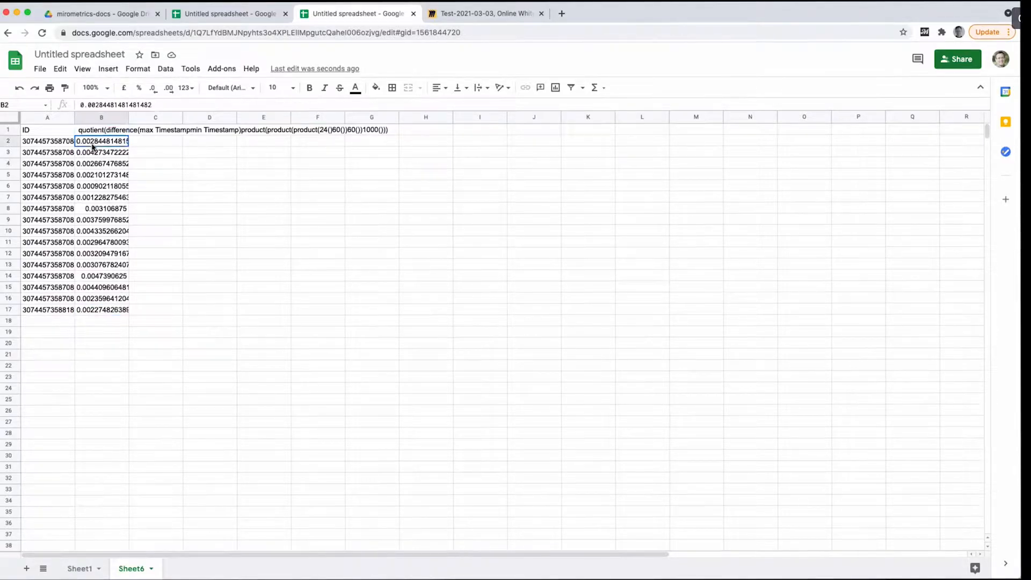
{"action": "left_click", "coordinate": [95, 310], "text": "shift"}
{"action": "left_click", "coordinate": [141, 69]}
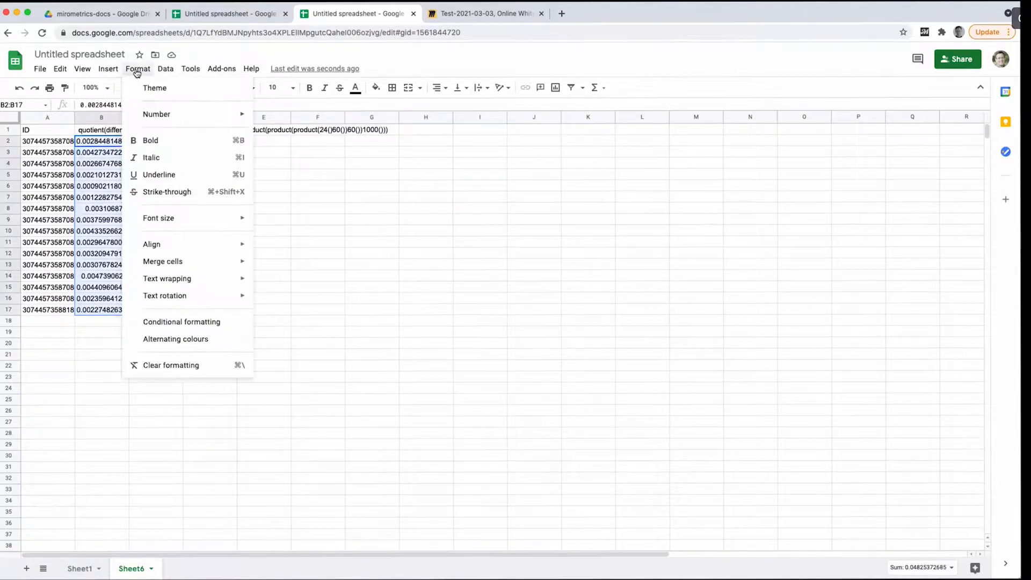
{"action": "mouse_move", "coordinate": [157, 115]}
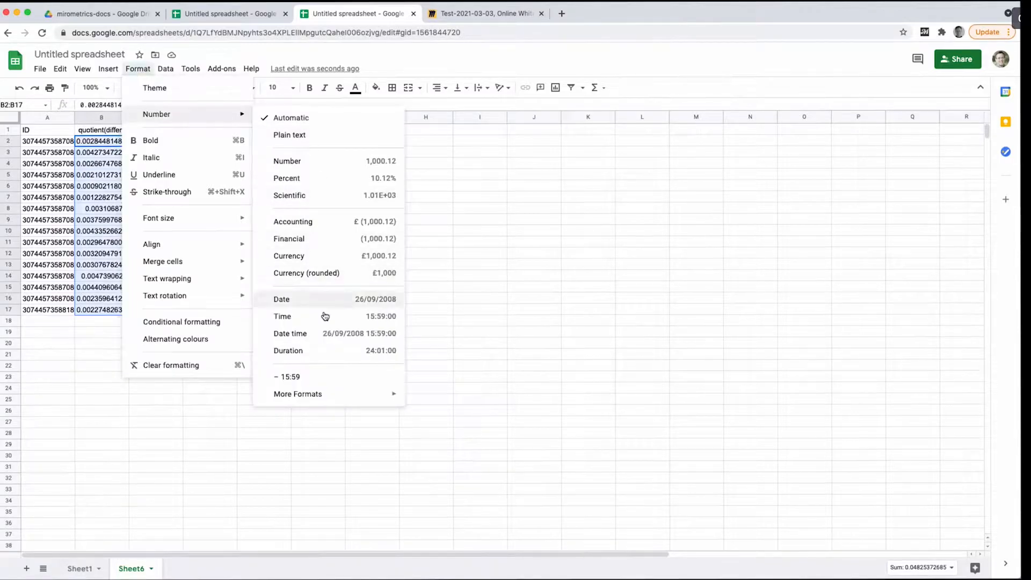
{"action": "left_click", "coordinate": [330, 352]}
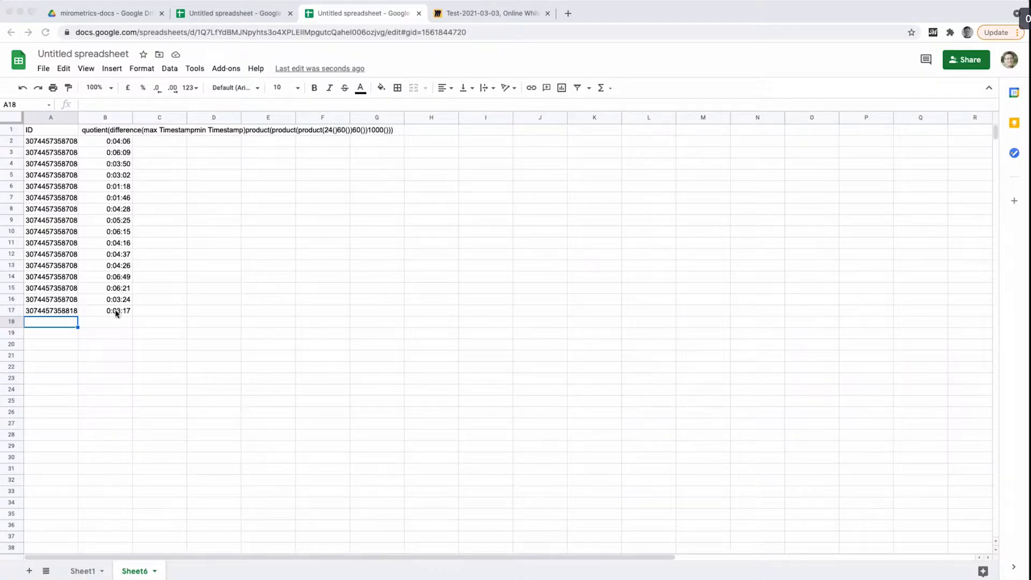
Add a new sheet and enter 0:00:00 in A7 as the first bucket value.
{"action": "left_click", "coordinate": [29, 570]}
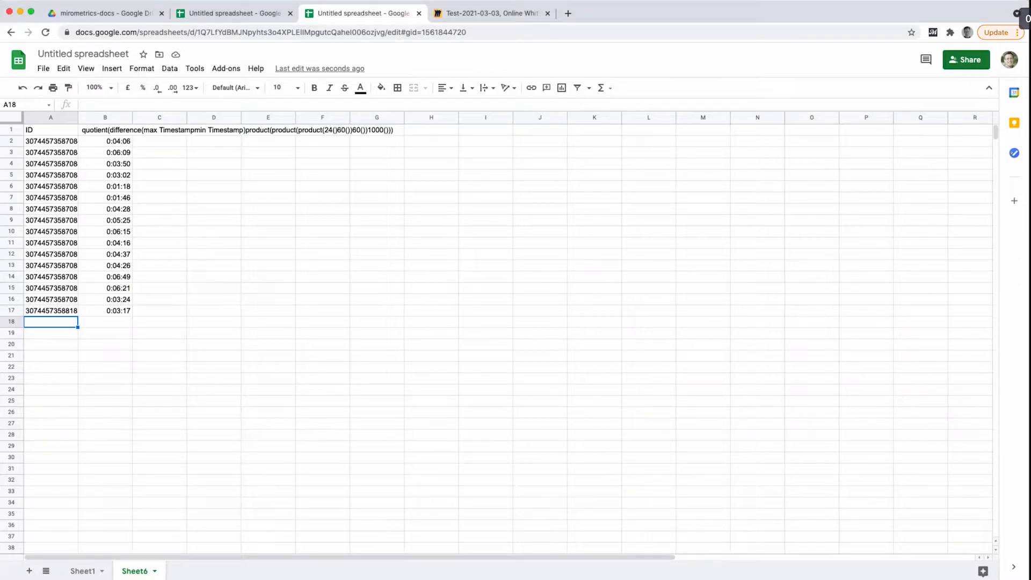
{"action": "left_click", "coordinate": [29, 571]}
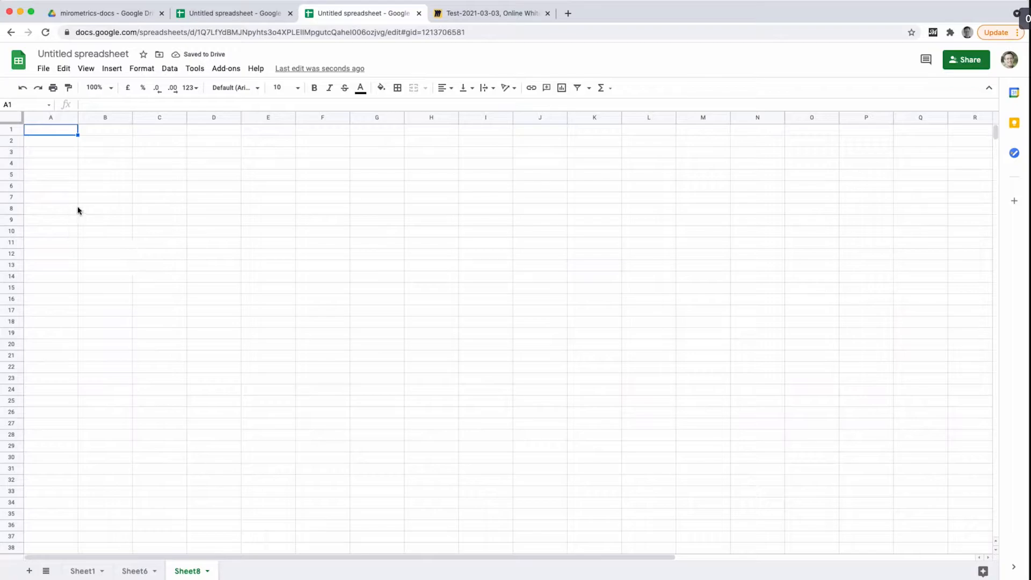
{"action": "left_click", "coordinate": [61, 200]}
{"action": "type", "text": "0"}
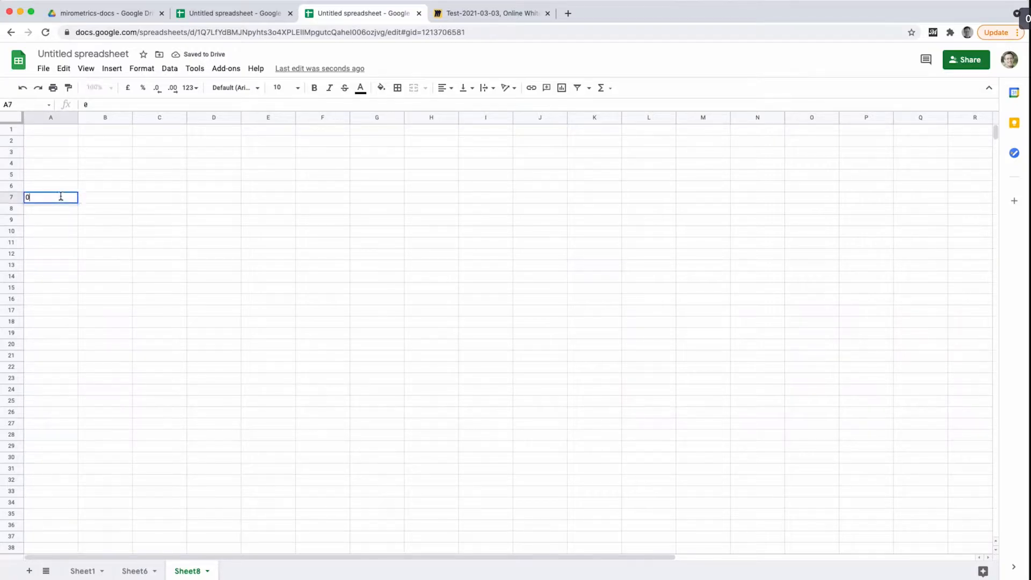
{"action": "type", "text": ":00:00"}
{"action": "key", "text": "Return"}
Label cell A4 "Bucketsize".
{"action": "key", "text": "Up"}
{"action": "key", "text": "Up"}
{"action": "key", "text": "Up"}
{"action": "key", "text": "Up"}
{"action": "type", "text": "BUcke"}
{"action": "key", "text": "BackSpace"}
{"action": "key", "text": "BackSpace"}
{"action": "key", "text": "BackSpace"}
{"action": "key", "text": "BackSpace"}
{"action": "key", "text": "BackSpace"}
{"action": "key", "text": "BackSpace"}
{"action": "type", "text": "Bucketsize"}
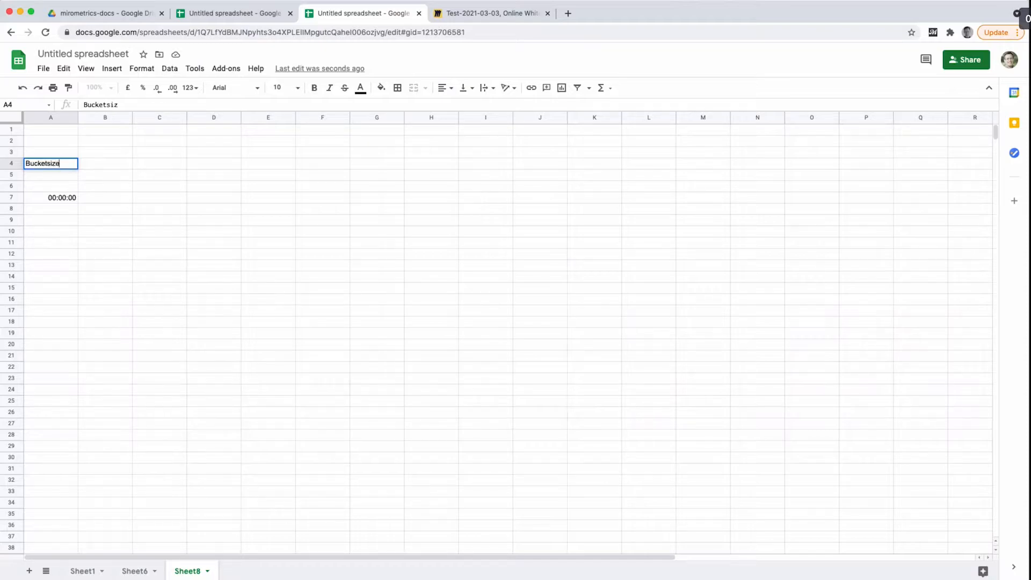
{"action": "key", "text": "Tab"}
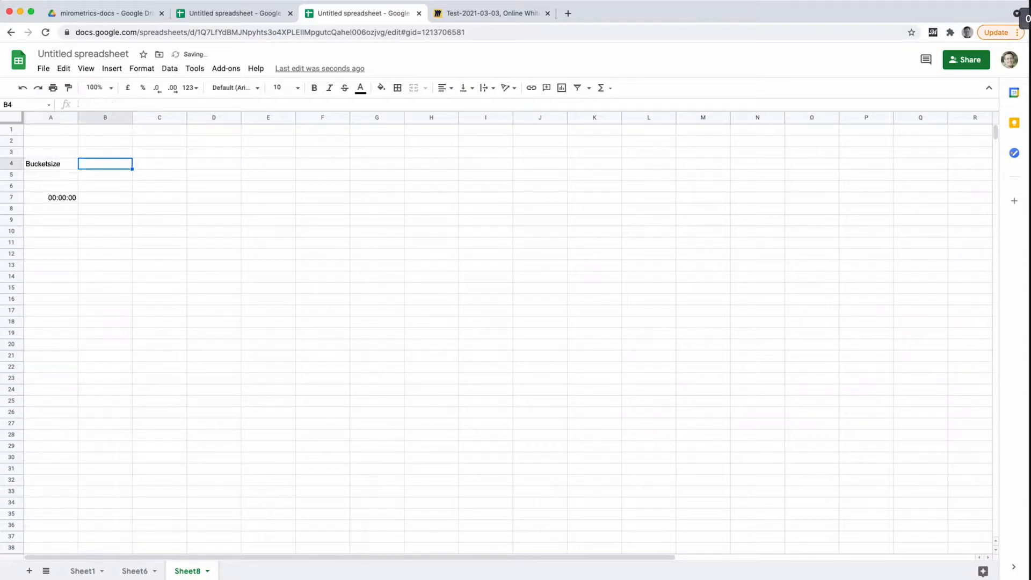
Name cell B4 BucketSize and set its value to 0:00:30.
{"action": "left_click", "coordinate": [26, 102]}
{"action": "type", "text": "BucketSize"}
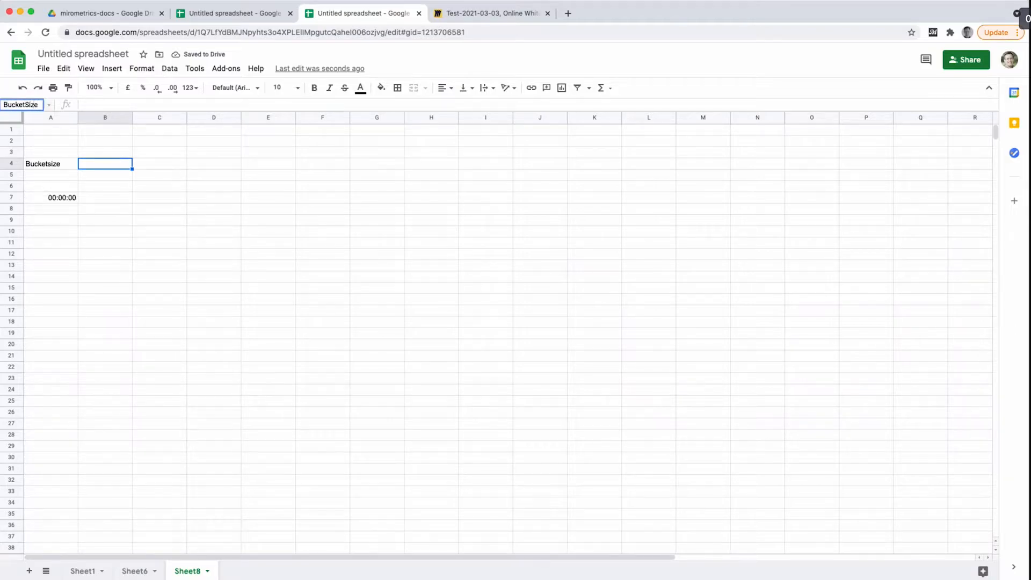
{"action": "key", "text": "Return"}
{"action": "type", "text": "0:00:"}
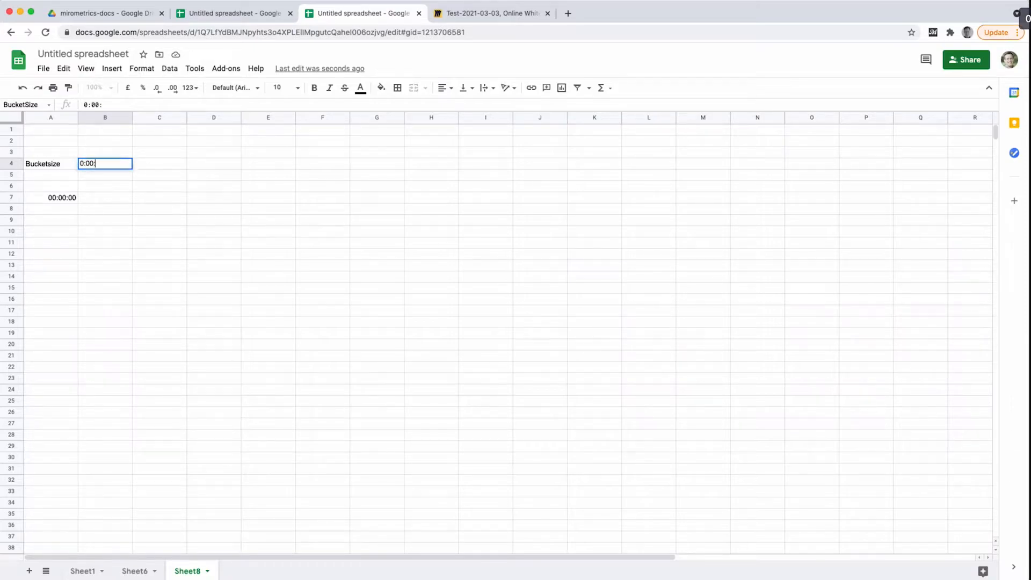
{"action": "type", "text": "30"}
{"action": "key", "text": "Return"}
Enter the formula =A7+BucketSize in A8 to calculate the second bucket.
{"action": "key", "text": "Down"}
{"action": "key", "text": "Down"}
{"action": "key", "text": "Down"}
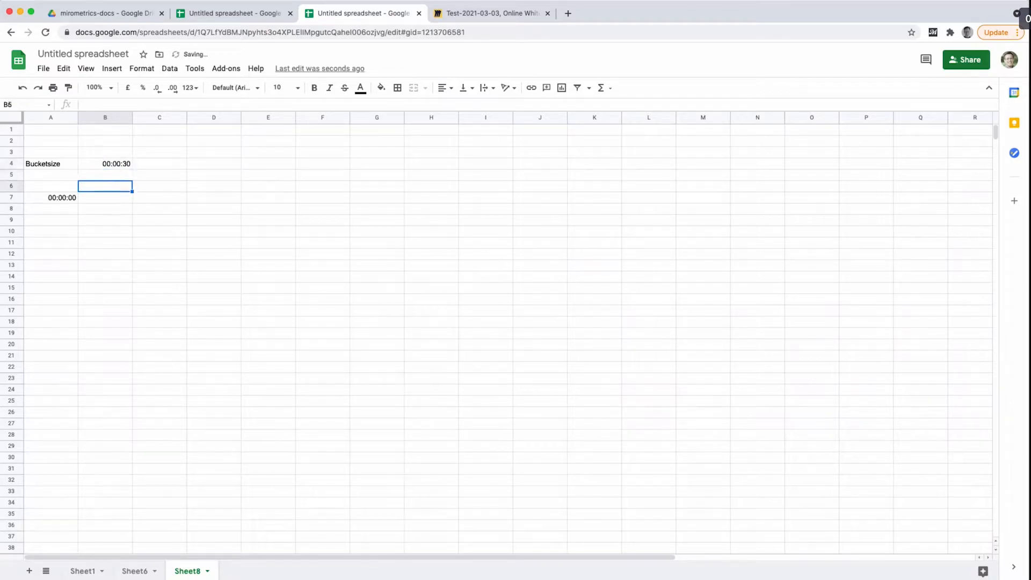
{"action": "key", "text": "Left"}
{"action": "type", "text": "="}
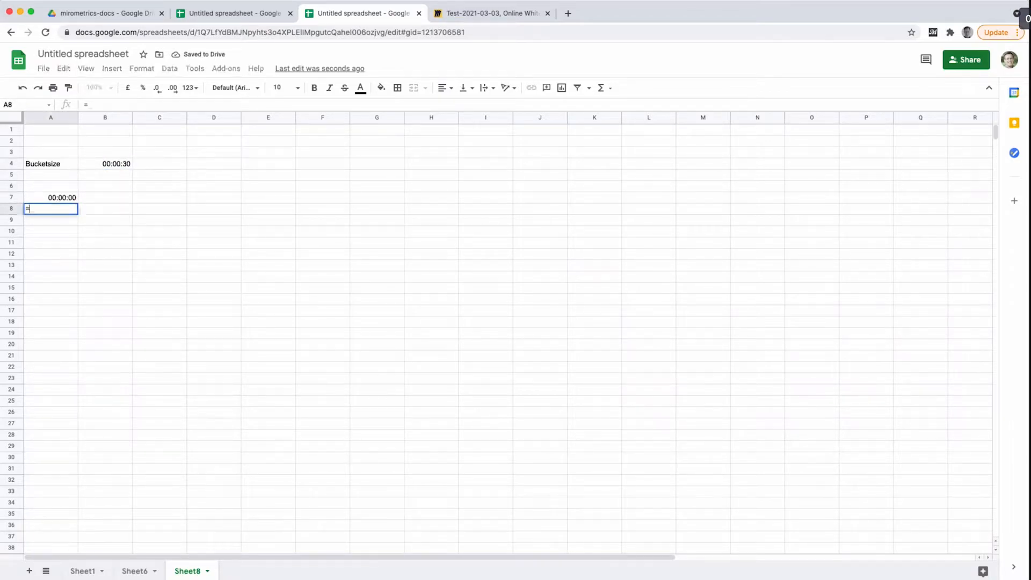
{"action": "key", "text": "Up"}
{"action": "type", "text": "+"}
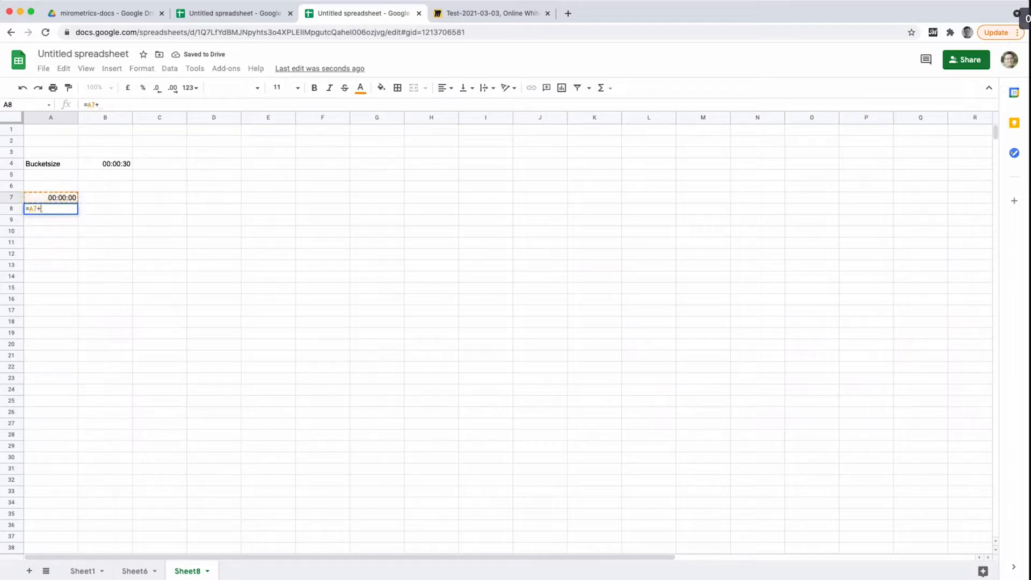
{"action": "type", "text": "Bu"}
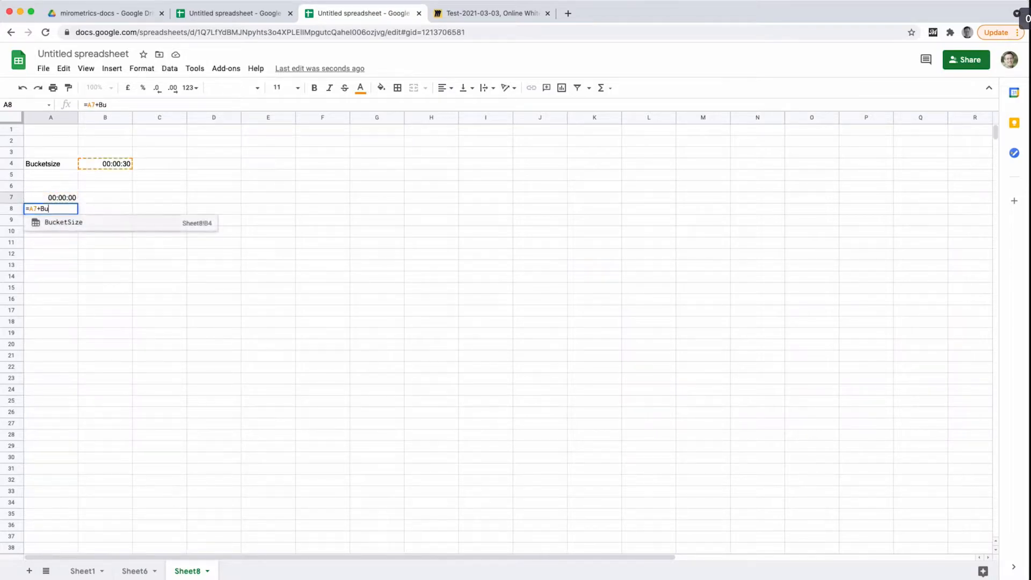
{"action": "left_click", "coordinate": [69, 223]}
{"action": "key", "text": "Return"}
Copy the bucket formula from A8 down through A9:A27.
{"action": "key", "text": "Up"}
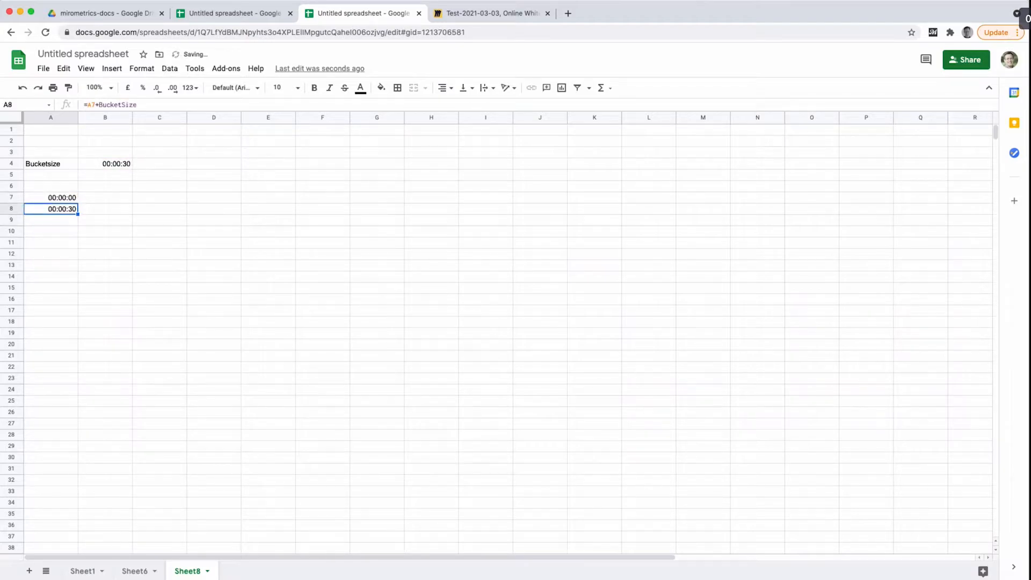
{"action": "key", "text": "ctrl+c"}
{"action": "key", "text": "Down"}
{"action": "key", "text": "shift+Down"}
{"action": "key", "text": "shift+Down"}
{"action": "key", "text": "shift+Down"}
{"action": "key", "text": "shift+Down"}
{"action": "key", "text": "shift+Down"}
{"action": "key", "text": "shift+Down"}
{"action": "key", "text": "shift+Down"}
{"action": "key", "text": "shift+Down"}
{"action": "key", "text": "shift+Down"}
{"action": "key", "text": "shift+Down"}
{"action": "key", "text": "shift+Down"}
{"action": "key", "text": "shift+Down"}
{"action": "key", "text": "shift+Down"}
{"action": "key", "text": "shift+Down"}
{"action": "key", "text": "shift+Down"}
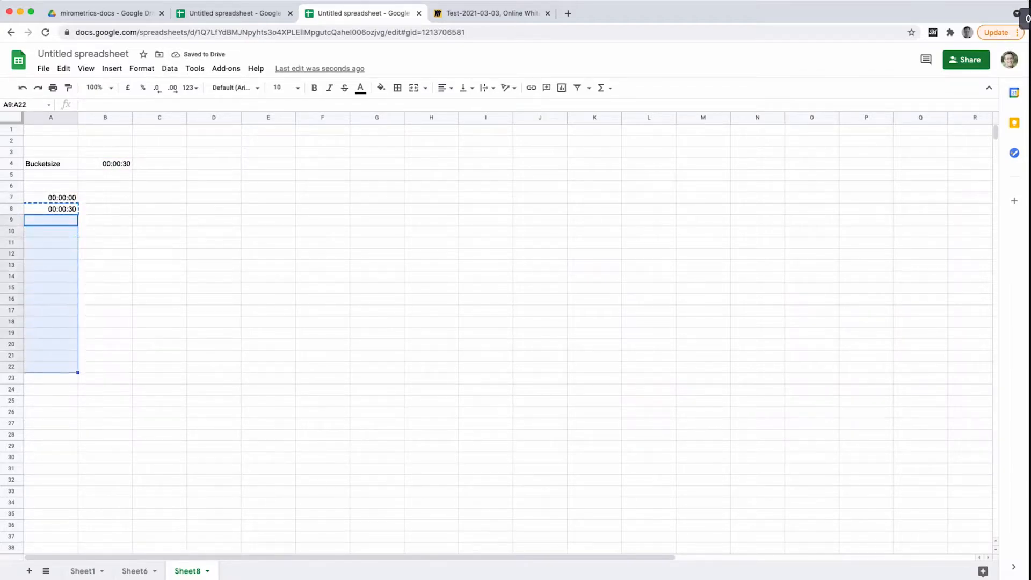
{"action": "key", "text": "shift+Down"}
{"action": "key", "text": "shift+Down"}
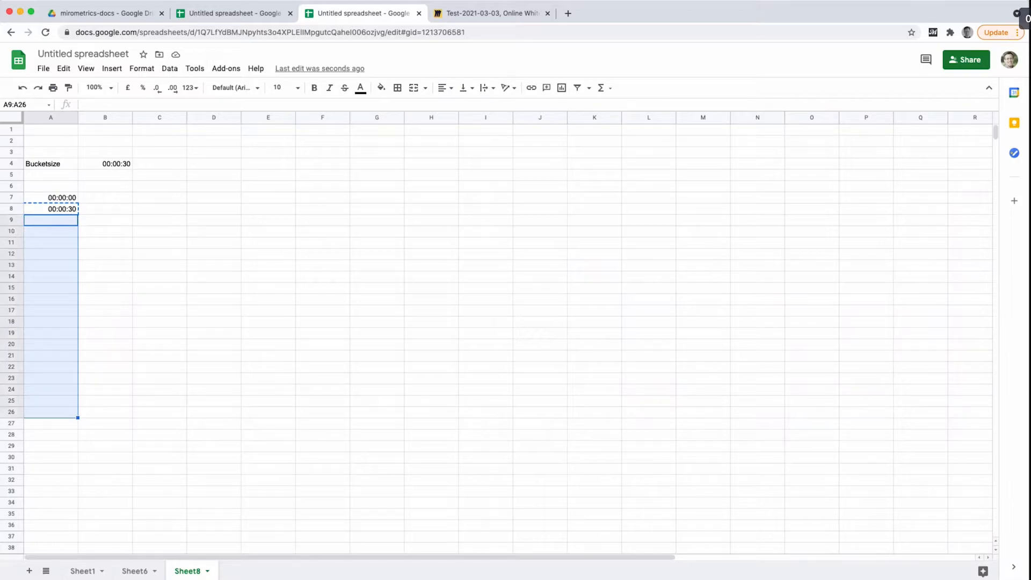
{"action": "key", "text": "ctrl+v"}
{"action": "key", "text": "Down"}
{"action": "key", "text": "Down"}
{"action": "key", "text": "Down"}
{"action": "key", "text": "Down"}
{"action": "key", "text": "Down"}
{"action": "key", "text": "Down"}
{"action": "key", "text": "Down"}
{"action": "key", "text": "Down"}
{"action": "key", "text": "Down"}
{"action": "key", "text": "Down"}
{"action": "key", "text": "Down"}
{"action": "key", "text": "Down"}
{"action": "key", "text": "Down"}
{"action": "key", "text": "Down"}
{"action": "key", "text": "Down"}
{"action": "key", "text": "Down"}
{"action": "key", "text": "Down"}
{"action": "key", "text": "Down"}
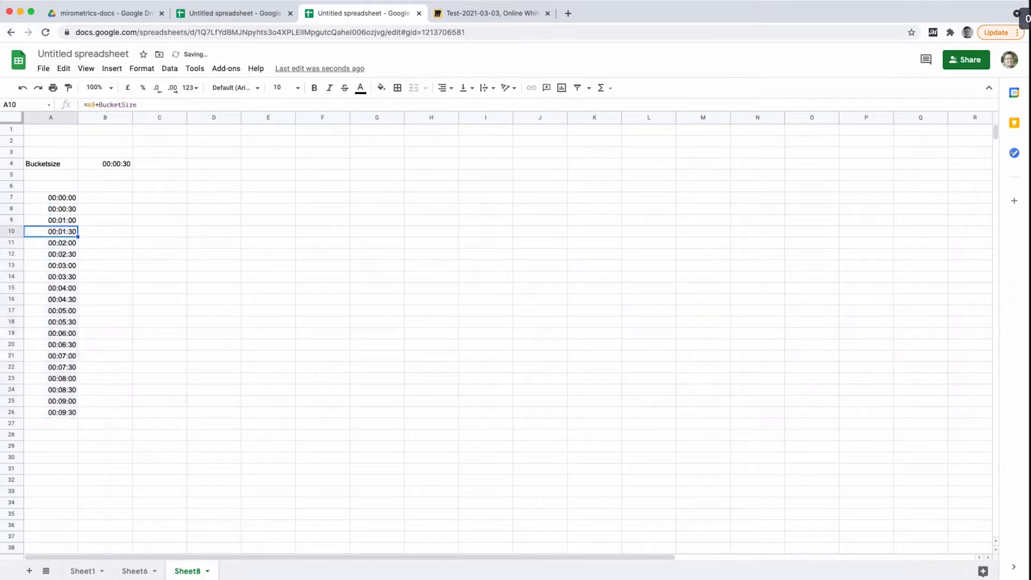
{"action": "key", "text": "Up"}
{"action": "key", "text": "Down"}
{"action": "key", "text": "ctrl+v"}
Start a COUNTIFS formula in B7, beside the first bucket value.
{"action": "key", "text": "Right"}
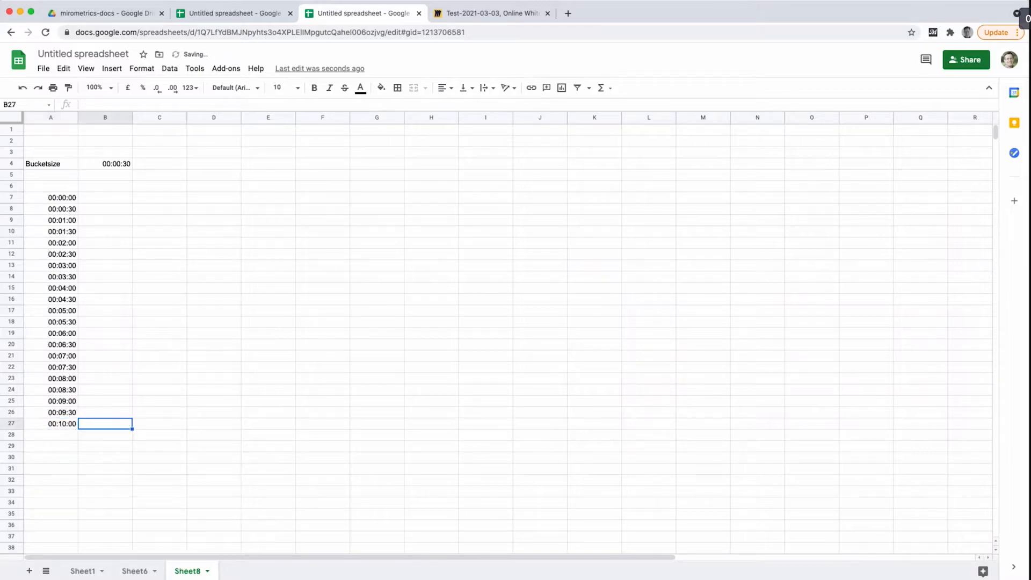
{"action": "key", "text": "Up"}
{"action": "key", "text": "Up"}
{"action": "key", "text": "Up"}
{"action": "key", "text": "Up"}
{"action": "key", "text": "Up"}
{"action": "key", "text": "Up"}
{"action": "key", "text": "Up"}
{"action": "key", "text": "Up"}
{"action": "key", "text": "Up"}
{"action": "key", "text": "Up"}
{"action": "key", "text": "Up"}
{"action": "key", "text": "Up"}
{"action": "key", "text": "Up"}
{"action": "key", "text": "Up"}
{"action": "key", "text": "Up"}
{"action": "key", "text": "Up"}
{"action": "key", "text": "Up"}
{"action": "key", "text": "Up"}
{"action": "key", "text": "Up"}
{"action": "key", "text": "Up"}
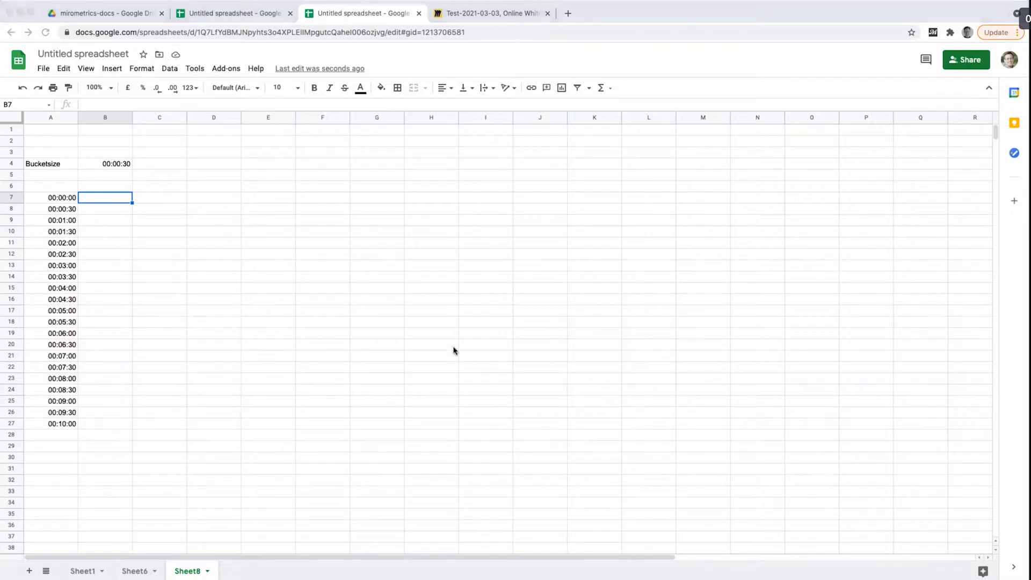
{"action": "left_click", "coordinate": [169, 106]}
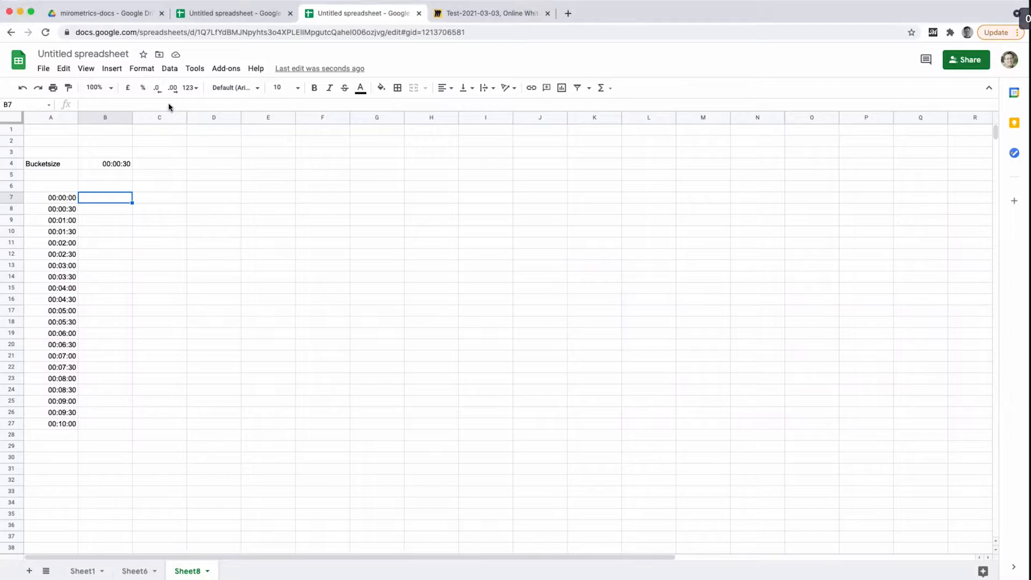
{"action": "left_click", "coordinate": [168, 104]}
{"action": "type", "text": "countifs"}
{"action": "type", "text": "("}
{"action": "type", "text": "="}
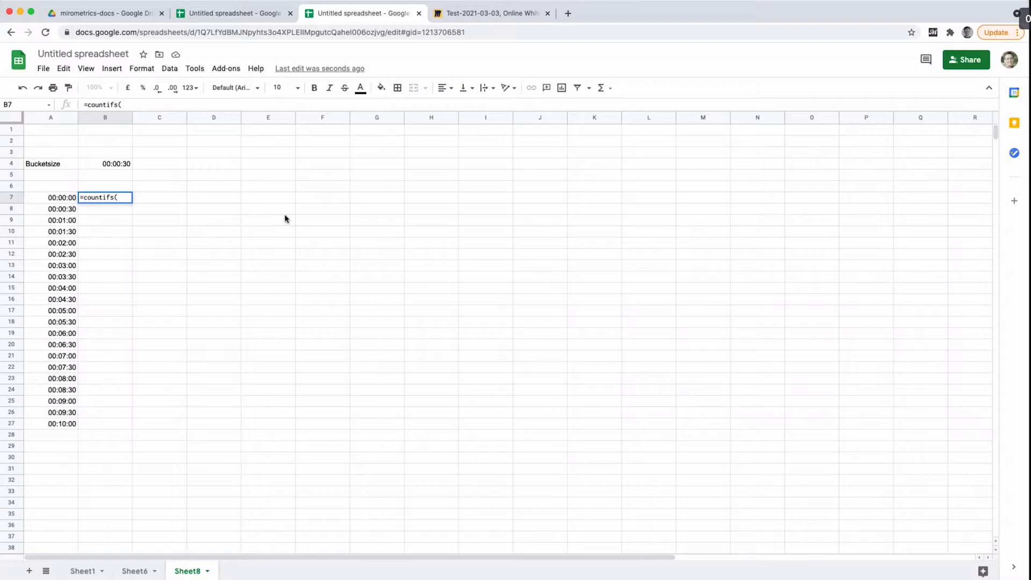
Check the lead time range B2:B17 on Sheet6 and return to Sheet8.
{"action": "left_click", "coordinate": [135, 571]}
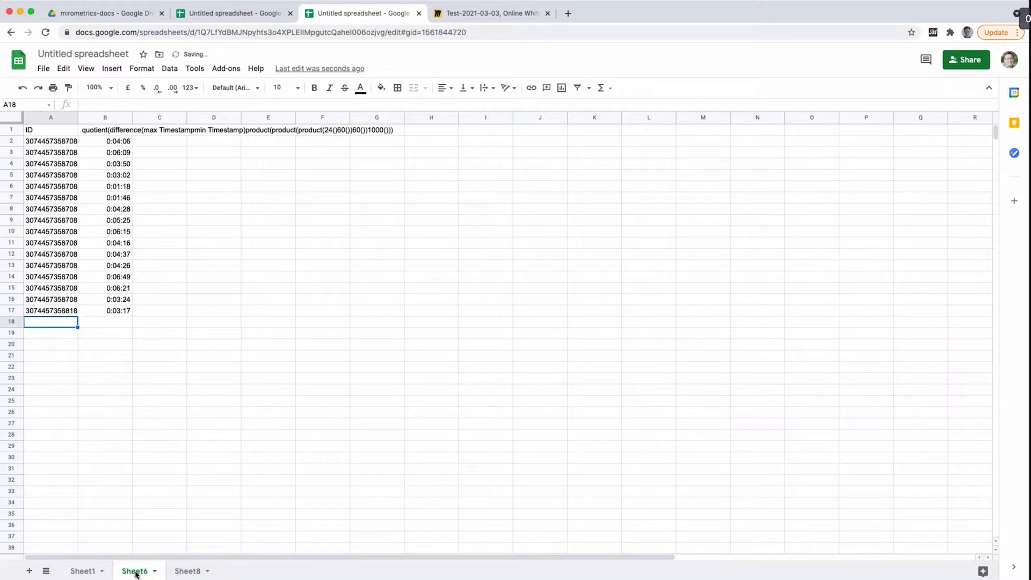
{"action": "left_click", "coordinate": [116, 143]}
{"action": "left_click", "coordinate": [115, 312], "text": "shift"}
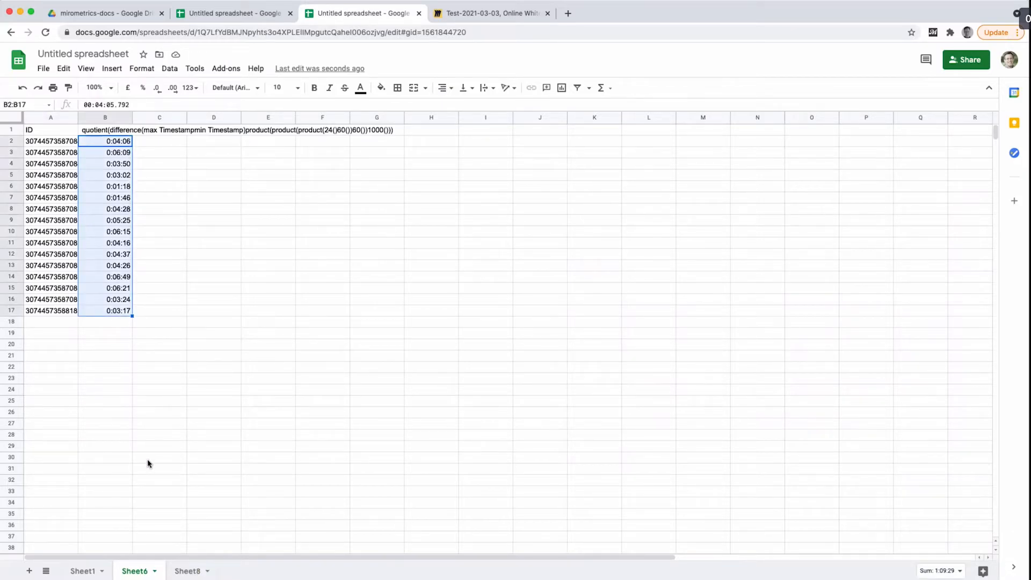
{"action": "left_click", "coordinate": [186, 572]}
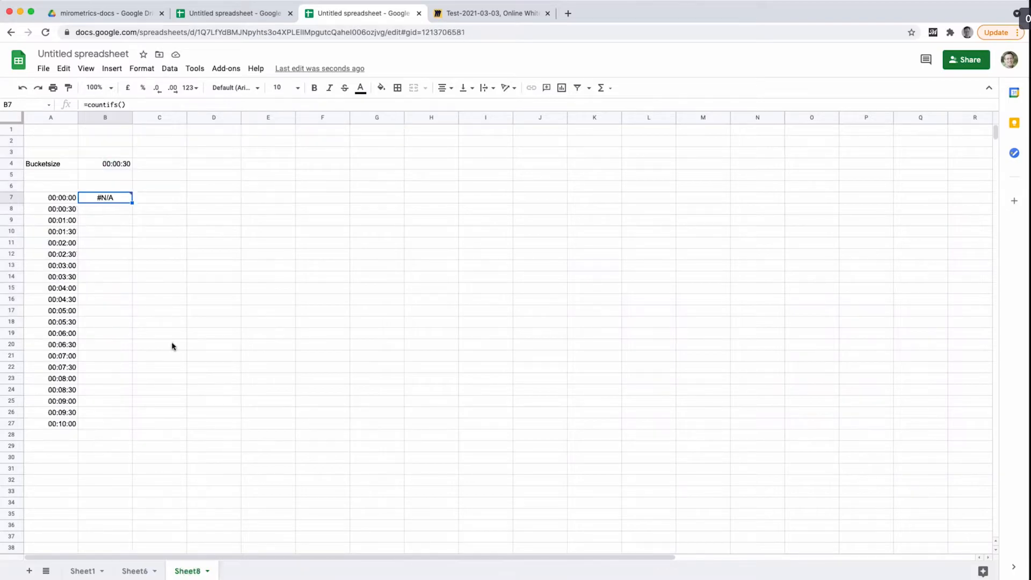
Rewrite the COUNTIFS formula in B7 with column B of Sheet6 as its first criteria range.
{"action": "left_click", "coordinate": [122, 105]}
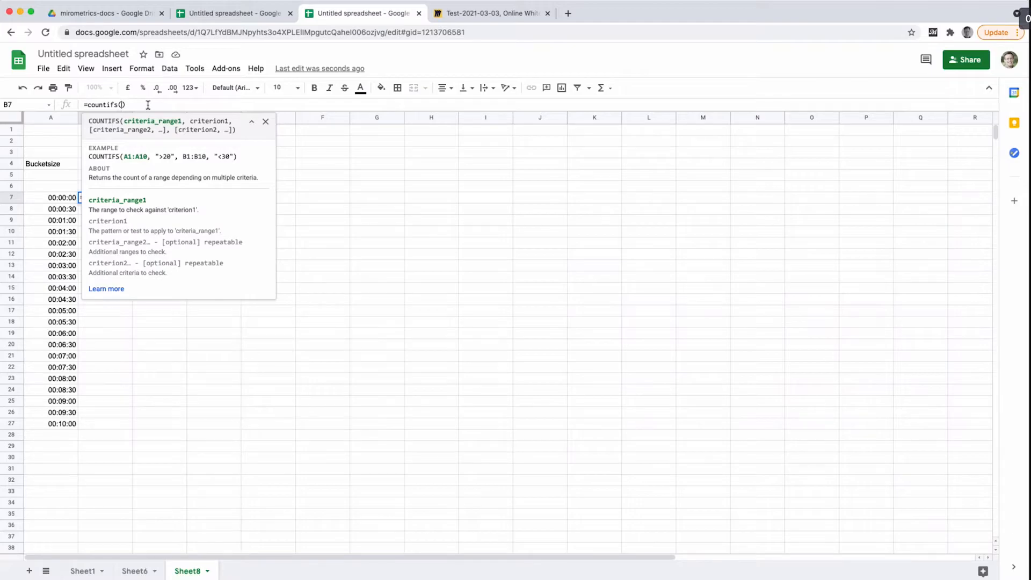
{"action": "triple_click", "coordinate": [148, 104]}
{"action": "key", "text": "BackSpace"}
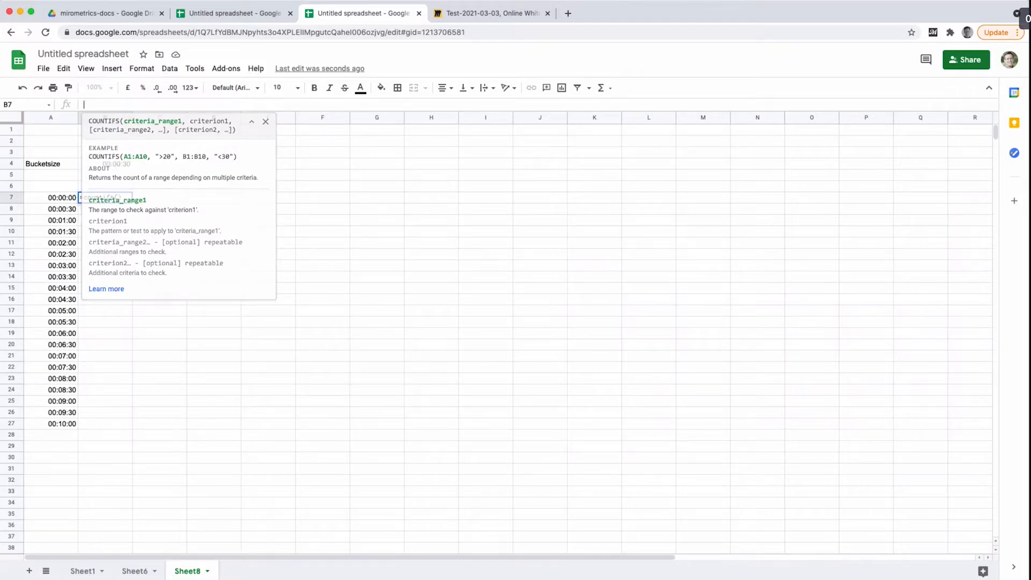
{"action": "type", "text": "=countifs("}
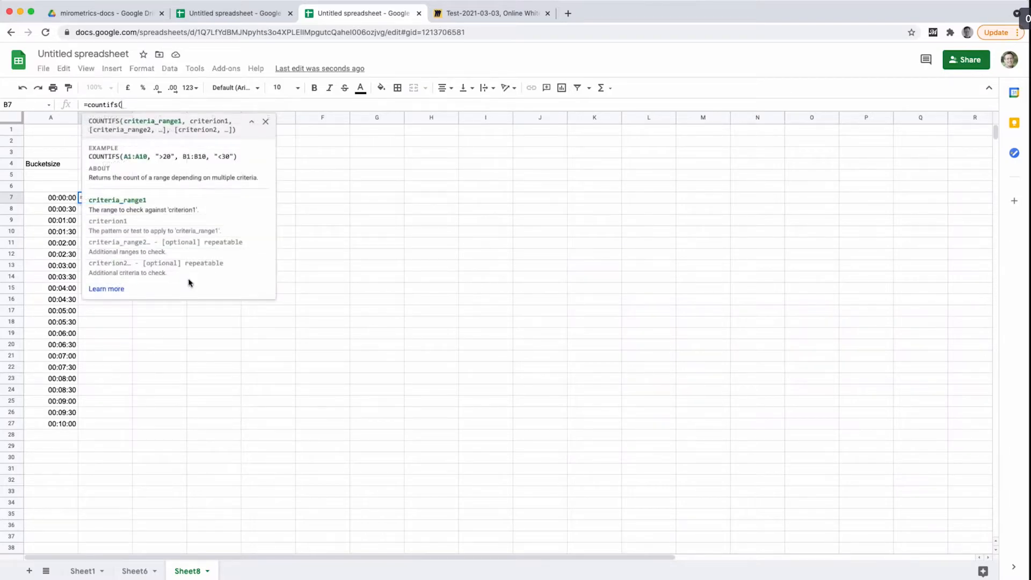
{"action": "left_click", "coordinate": [140, 571]}
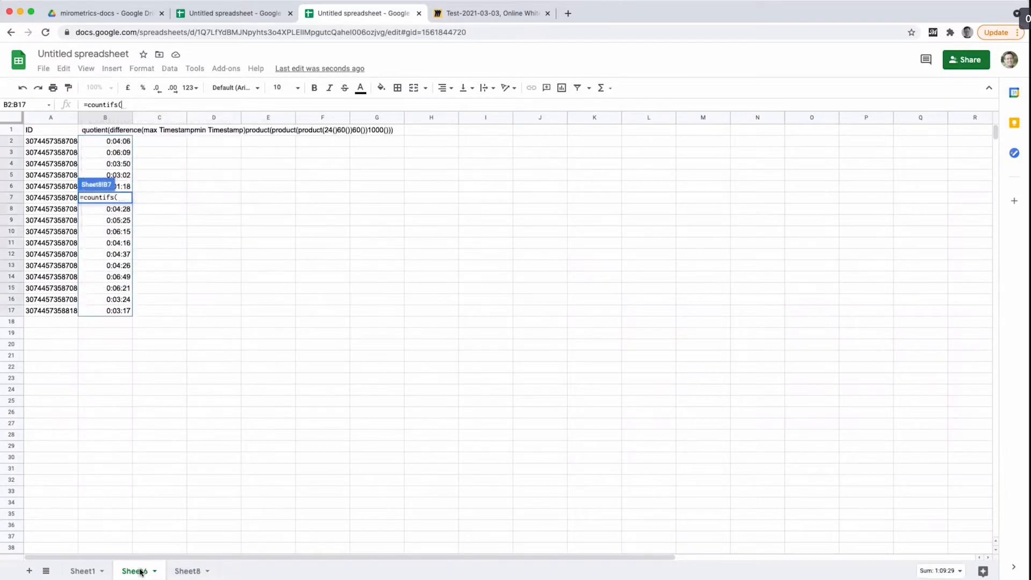
{"action": "left_click", "coordinate": [108, 117]}
{"action": "left_click", "coordinate": [188, 571]}
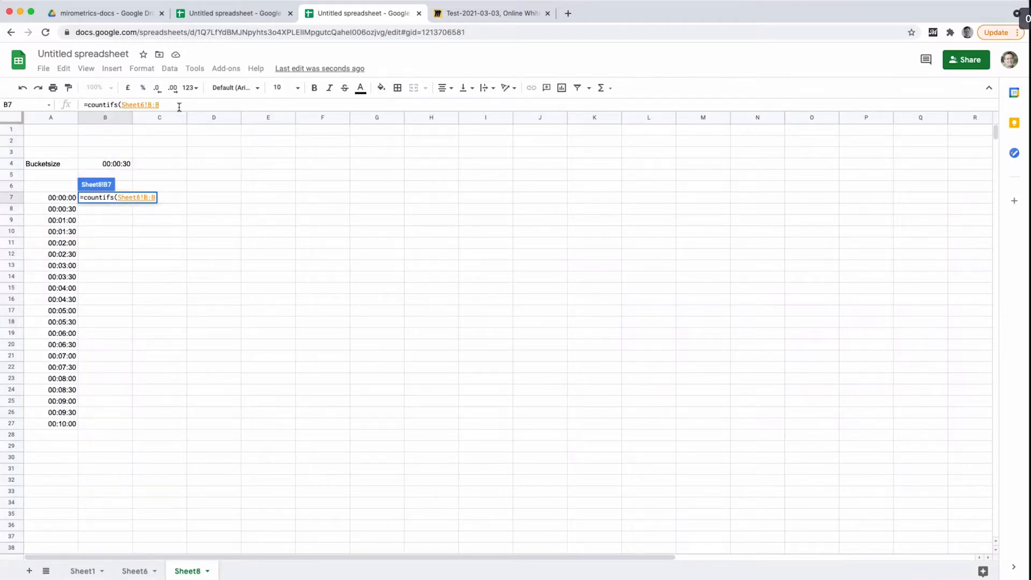
{"action": "type", "text": ","}
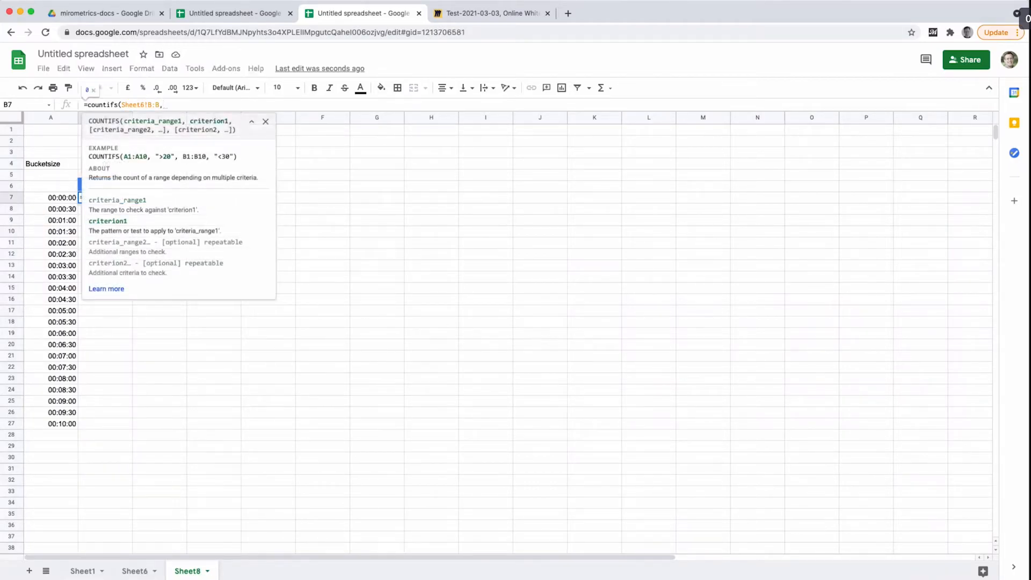
Add the first criterion ">="&A7 to the COUNTIFS formula in B7.
{"action": "type", "text": "\">=\""}
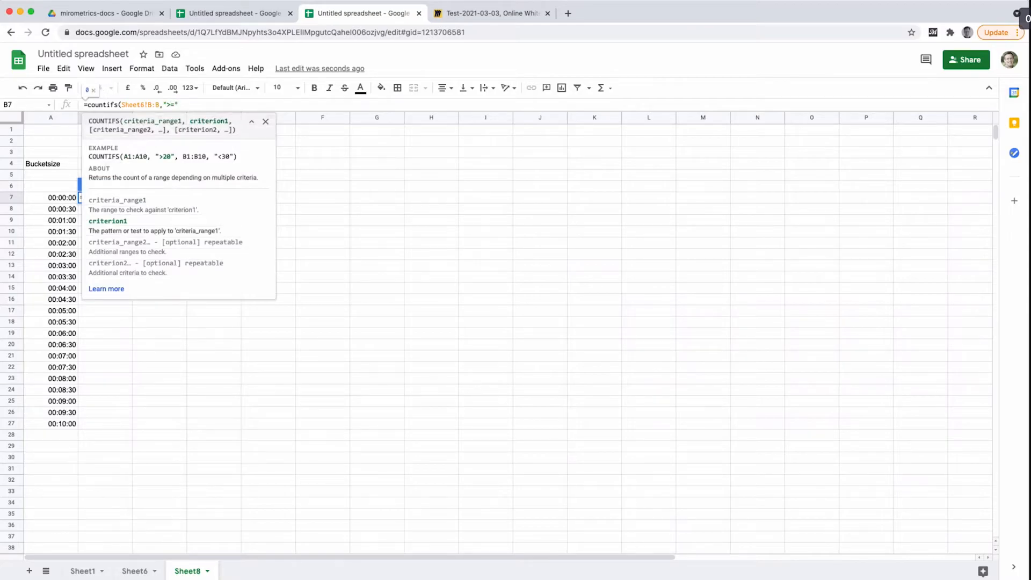
{"action": "type", "text": "&"}
{"action": "left_click", "coordinate": [65, 197]}
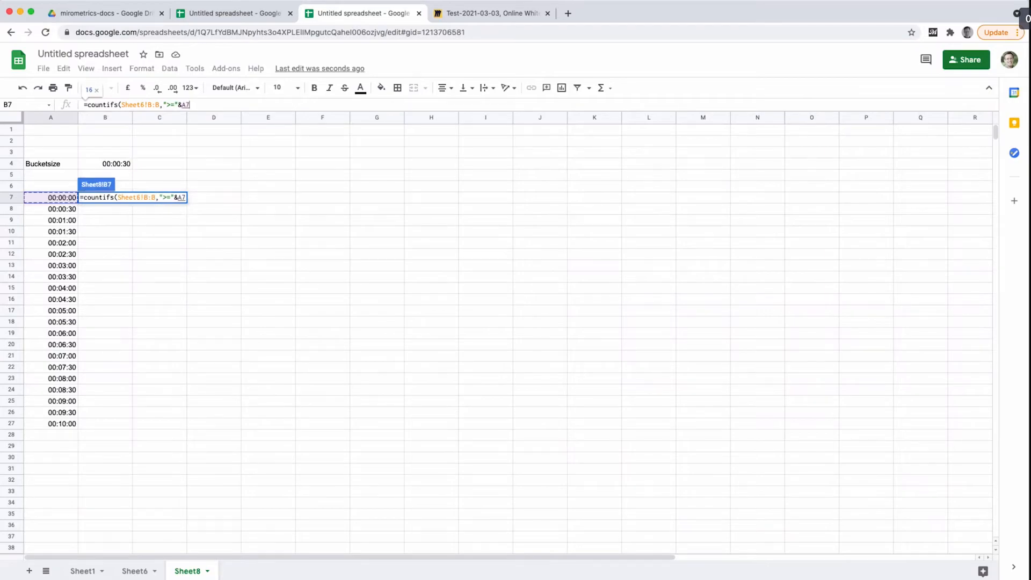
{"action": "type", "text": ","}
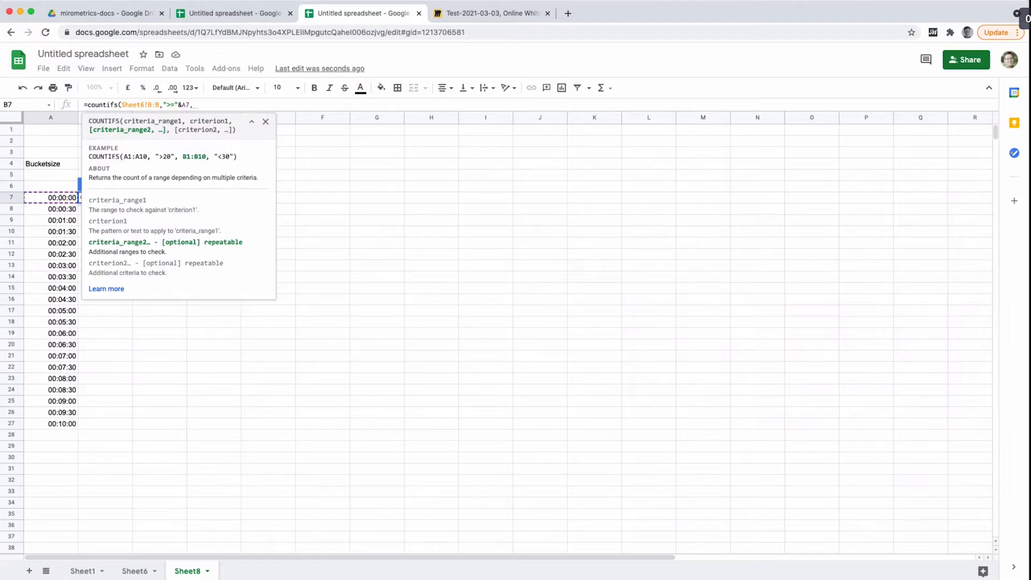
Complete the B7 formula with the second range Sheet6!B:B and the criterion "<"&A8, and enter it.
{"action": "left_click", "coordinate": [163, 105]}
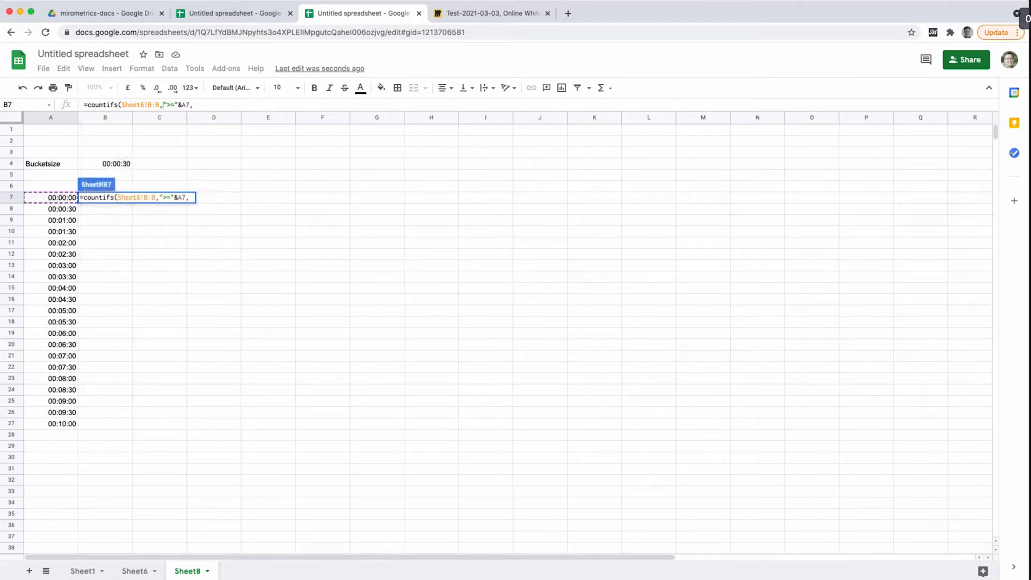
{"action": "left_click_drag", "start_coordinate": [157, 105], "coordinate": [122, 104]}
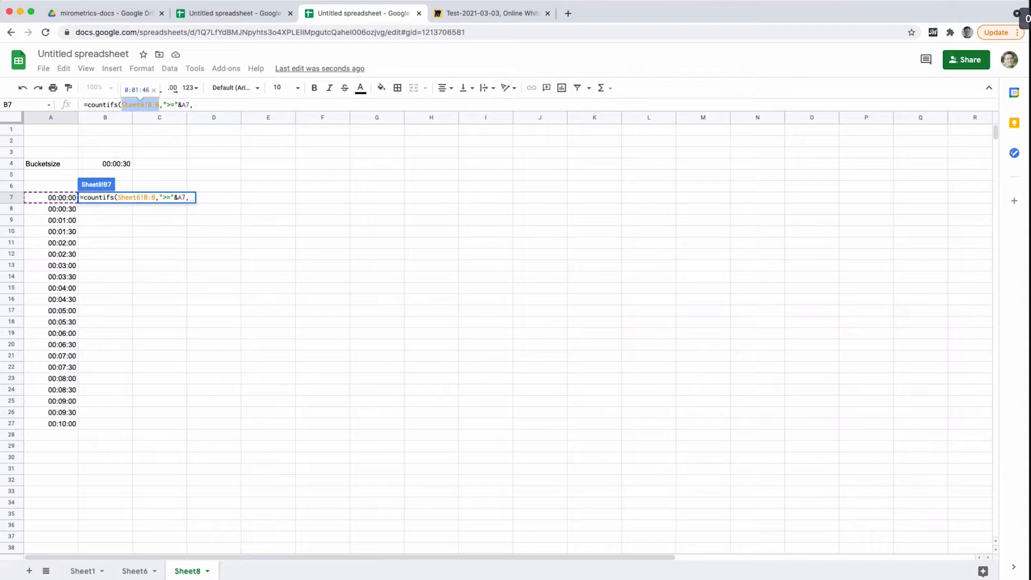
{"action": "key", "text": "Right"}
{"action": "key", "text": "super+v"}
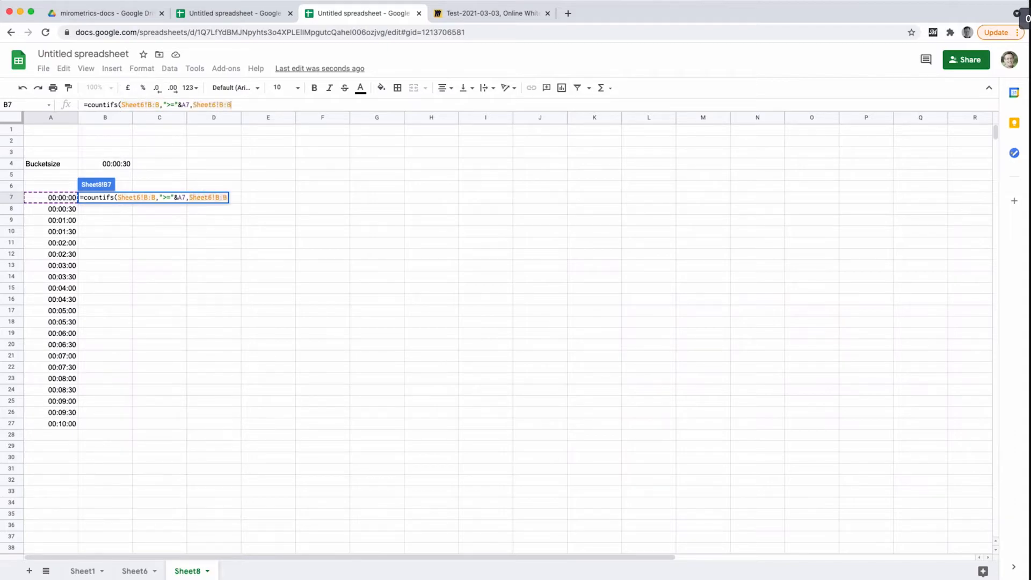
{"action": "type", "text": "<"}
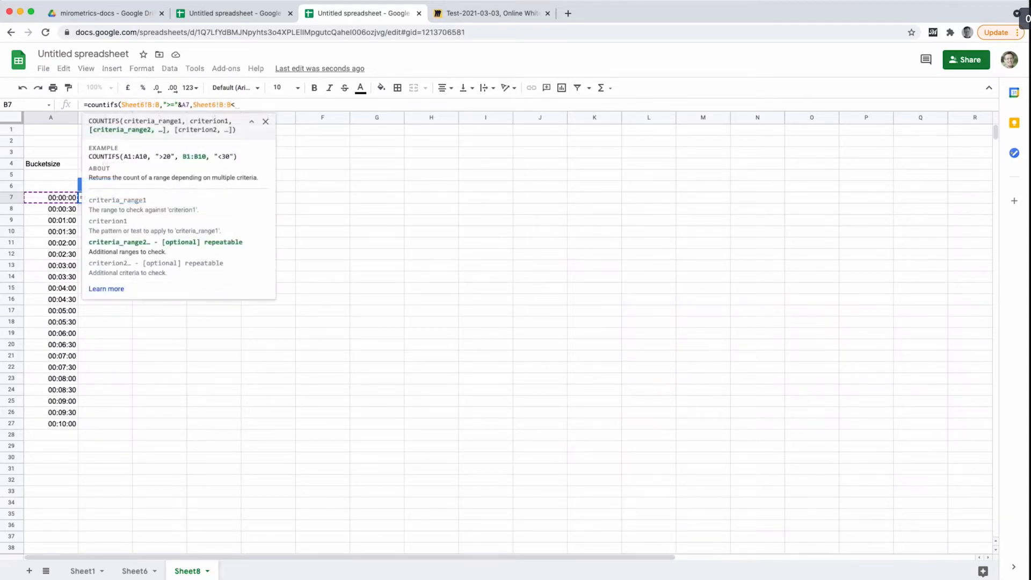
{"action": "key", "text": "BackSpace"}
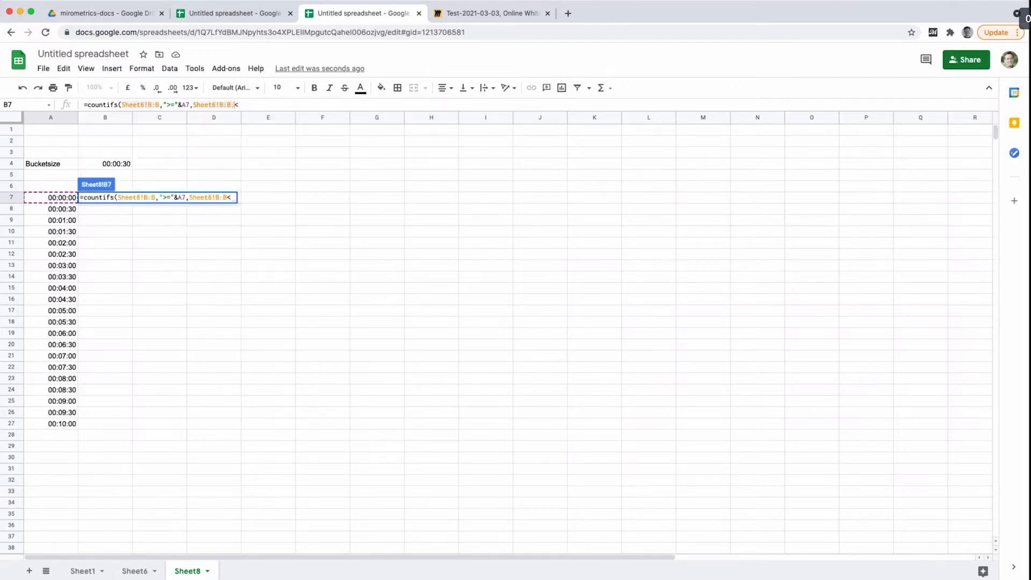
{"action": "type", "text": ",\"<\""}
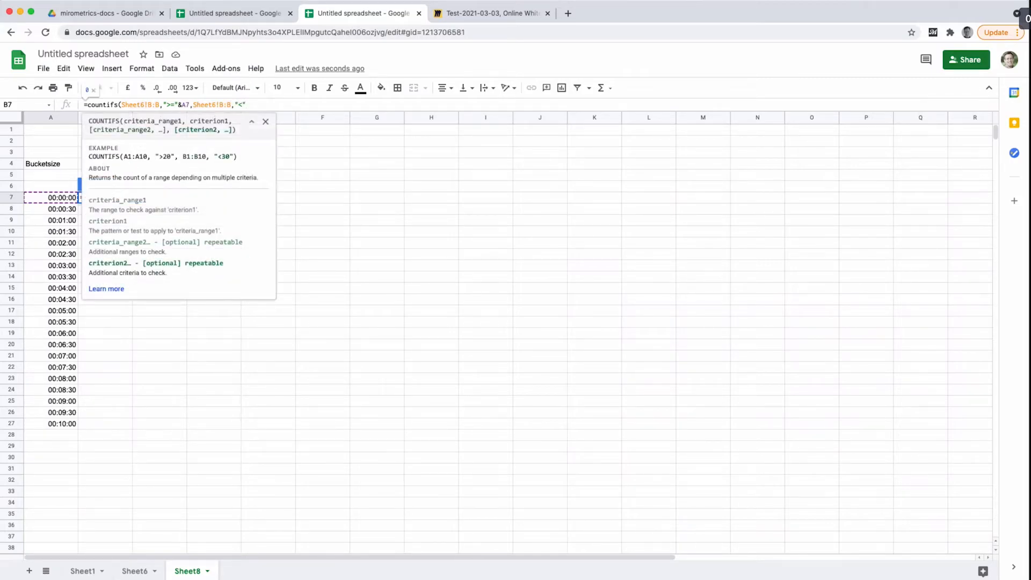
{"action": "type", "text": "&"}
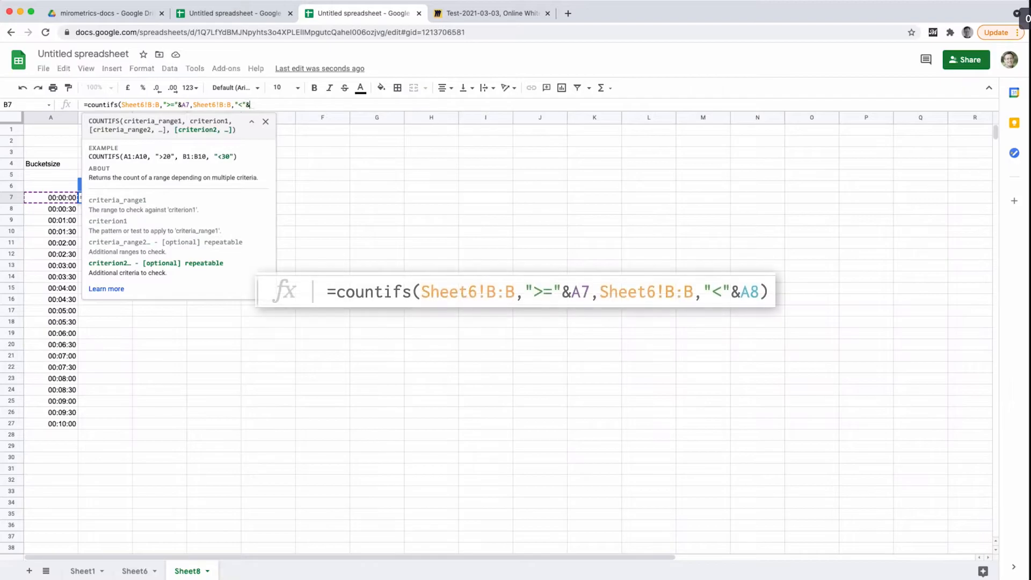
{"action": "left_click", "coordinate": [41, 210]}
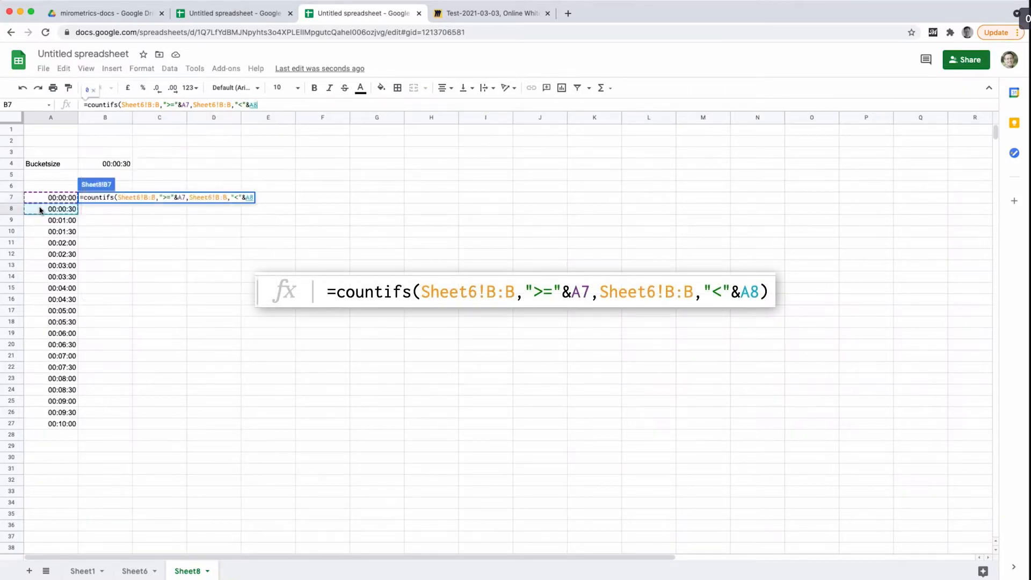
{"action": "type", "text": ")"}
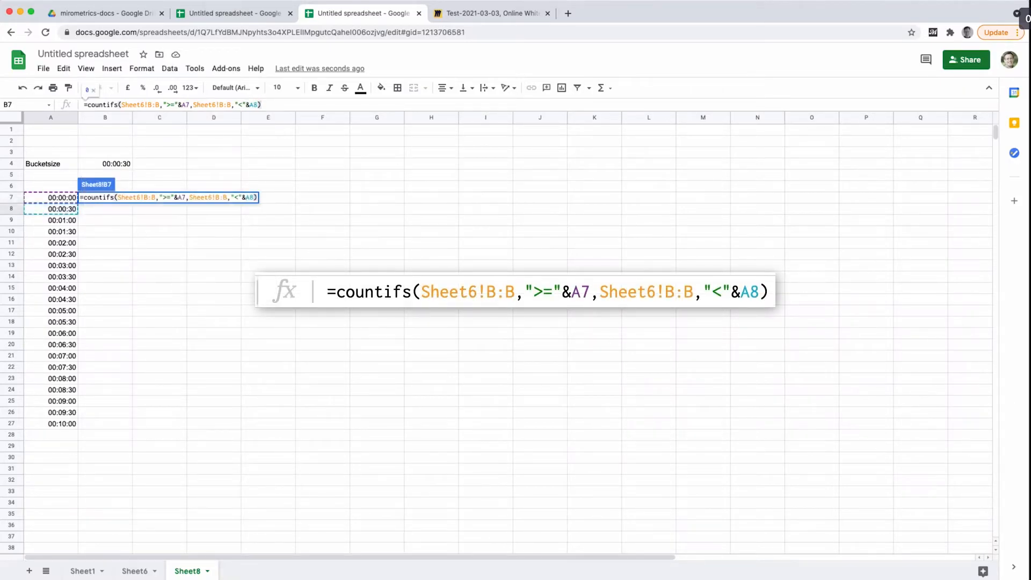
{"action": "key", "text": "Return"}
Copy the COUNTIFS formula from B7 down through B8:B27.
{"action": "key", "text": "Up"}
{"action": "key", "text": "super+c"}
{"action": "key", "text": "Down"}
{"action": "key", "text": "shift+Down"}
{"action": "key", "text": "shift+Down"}
{"action": "key", "text": "shift+Down"}
{"action": "key", "text": "shift+Down"}
{"action": "key", "text": "shift+Down"}
{"action": "key", "text": "shift+Down"}
{"action": "key", "text": "shift+Down"}
{"action": "key", "text": "shift+Down"}
{"action": "key", "text": "shift+Down"}
{"action": "key", "text": "shift+Down"}
{"action": "key", "text": "shift+Down"}
{"action": "key", "text": "shift+Down"}
{"action": "key", "text": "shift+Down"}
{"action": "key", "text": "shift+Down"}
{"action": "key", "text": "shift+Down"}
{"action": "key", "text": "shift+Down"}
{"action": "key", "text": "shift+Down"}
{"action": "key", "text": "shift+Down"}
{"action": "key", "text": "shift+Down"}
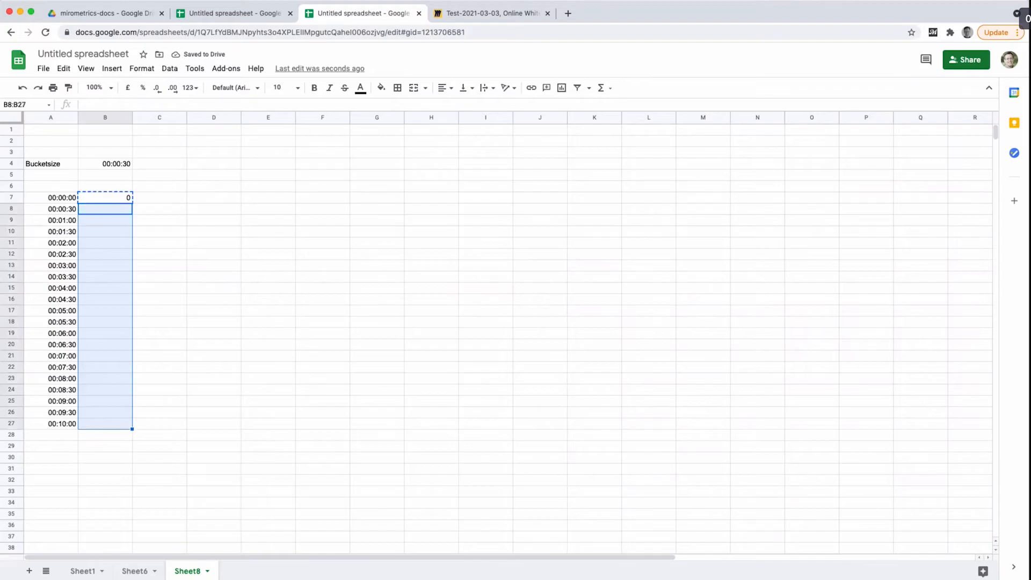
{"action": "key", "text": "super+v"}
Remove the second range and criterion from the last bucket's formula in B27, leaving =countifs(Sheet6!B:B,">="&A27).
{"action": "key", "text": "Down"}
{"action": "key", "text": "Down"}
{"action": "key", "text": "Down"}
{"action": "key", "text": "Down"}
{"action": "key", "text": "Down"}
{"action": "key", "text": "Down"}
{"action": "key", "text": "Down"}
{"action": "key", "text": "Down"}
{"action": "key", "text": "Down"}
{"action": "key", "text": "Down"}
{"action": "key", "text": "Down"}
{"action": "key", "text": "Down"}
{"action": "key", "text": "Down"}
{"action": "key", "text": "Down"}
{"action": "key", "text": "Down"}
{"action": "key", "text": "Down"}
{"action": "key", "text": "Down"}
{"action": "key", "text": "Down"}
{"action": "key", "text": "Down"}
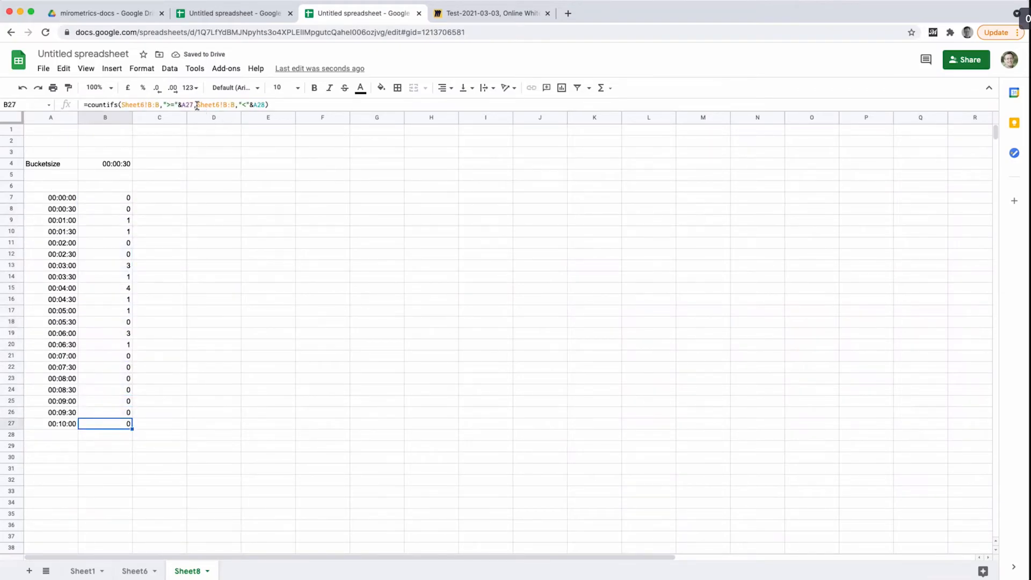
{"action": "left_click", "coordinate": [197, 105]}
{"action": "left_click_drag", "start_coordinate": [198, 106], "coordinate": [265, 103]}
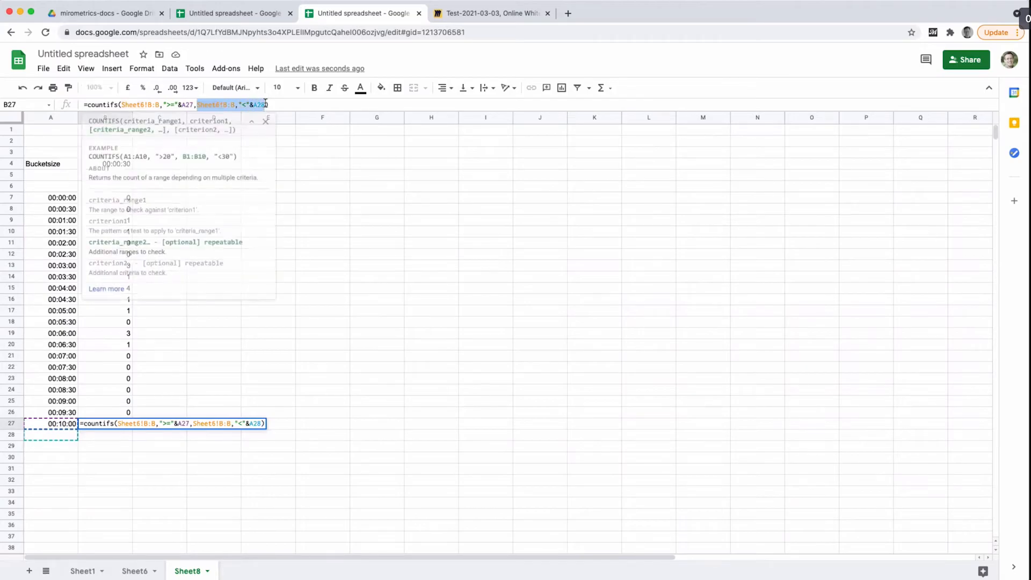
{"action": "key", "text": "BackSpace"}
{"action": "key", "text": "BackSpace"}
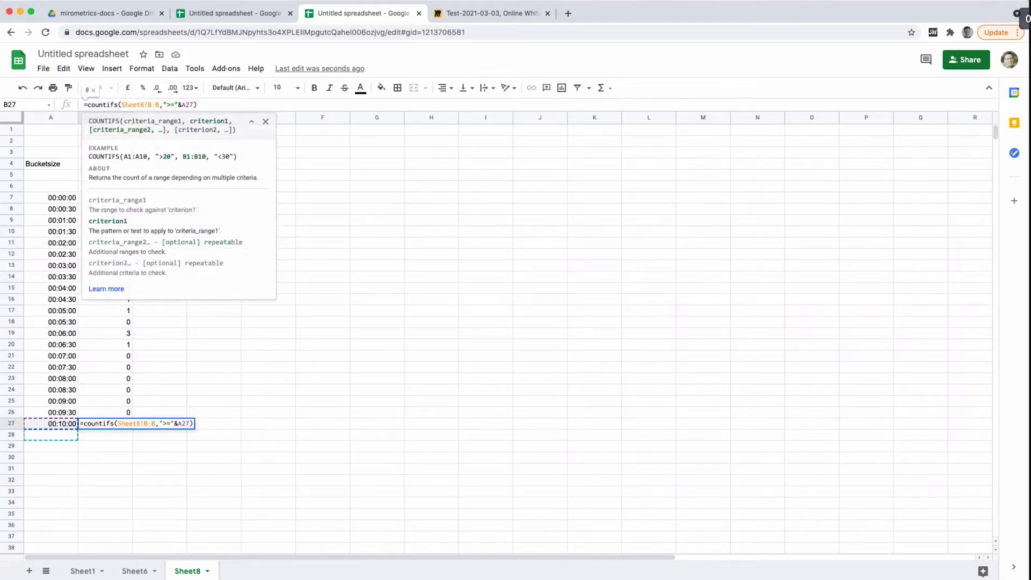
{"action": "key", "text": "Return"}
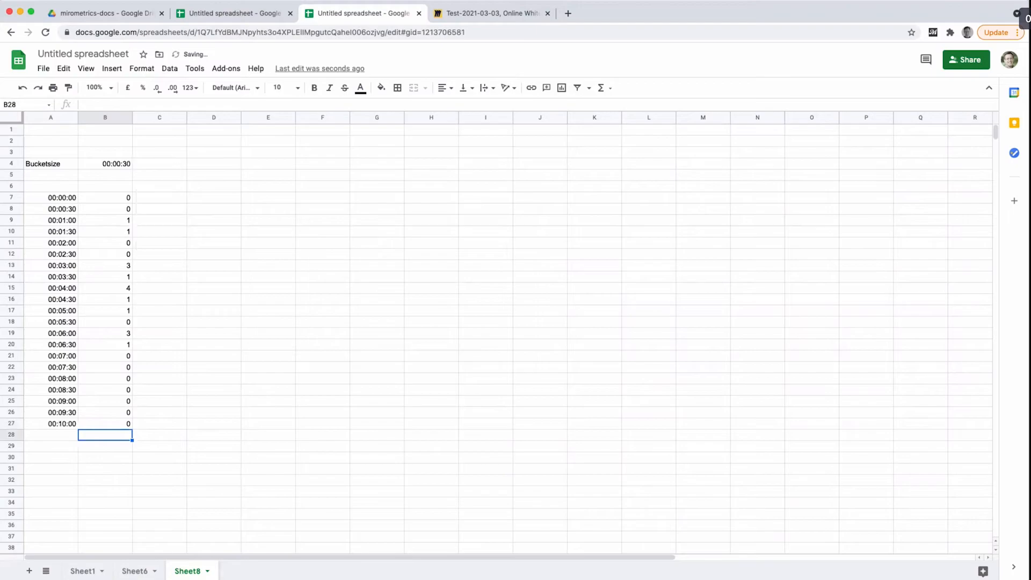
{"action": "left_click_drag", "start_coordinate": [112, 424], "coordinate": [231, 433]}
{"action": "left_click", "coordinate": [309, 434]}
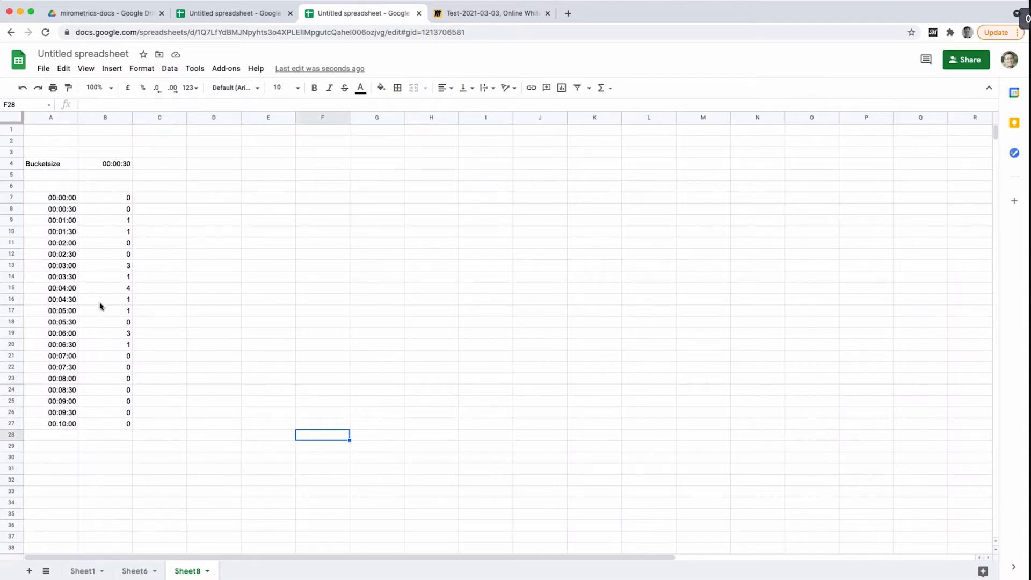
Insert a chart from the bucket values and counts in A7:B27.
{"action": "left_click", "coordinate": [51, 201]}
{"action": "left_click", "coordinate": [107, 423], "text": "shift"}
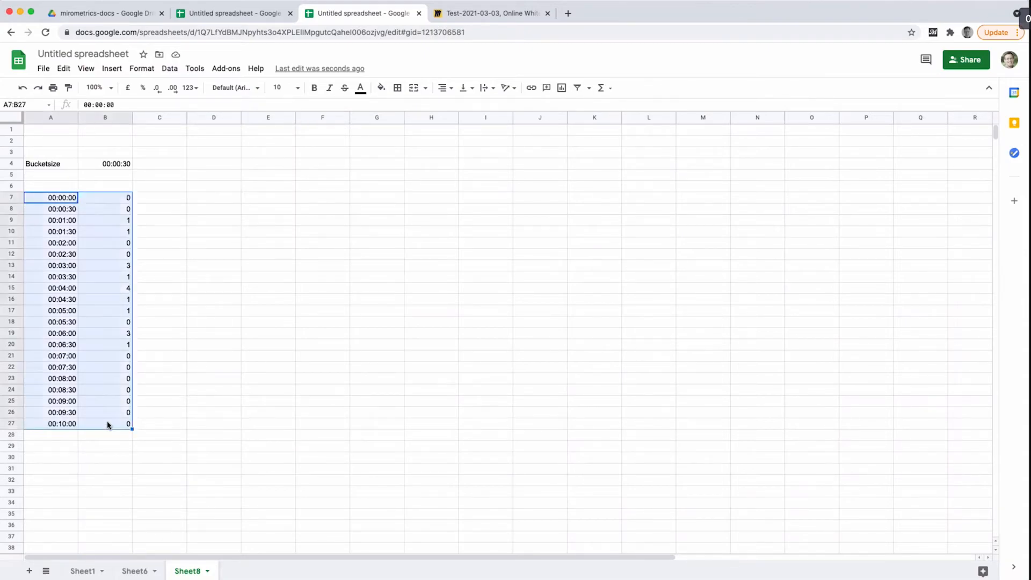
{"action": "left_click", "coordinate": [116, 74]}
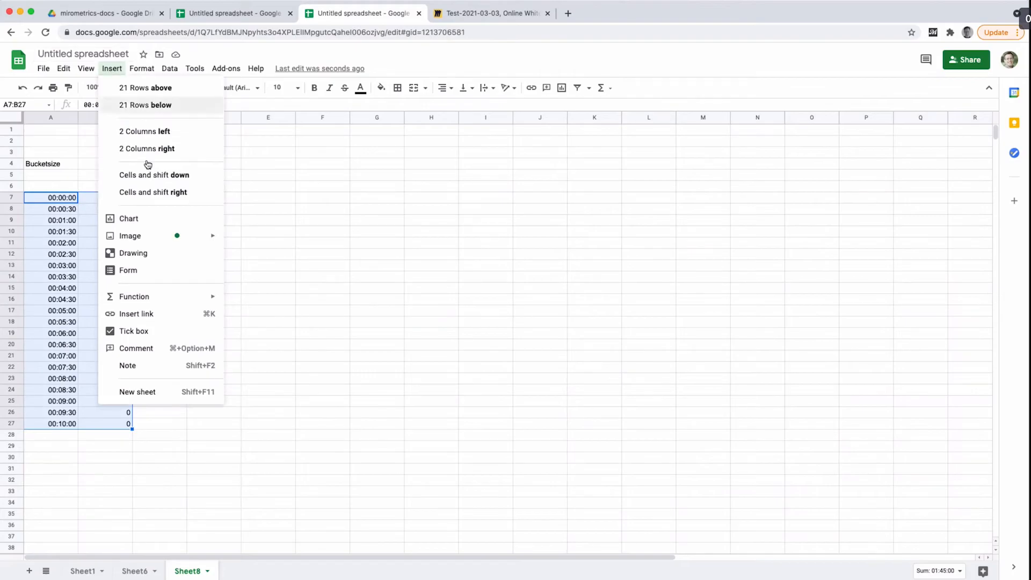
{"action": "left_click", "coordinate": [148, 223]}
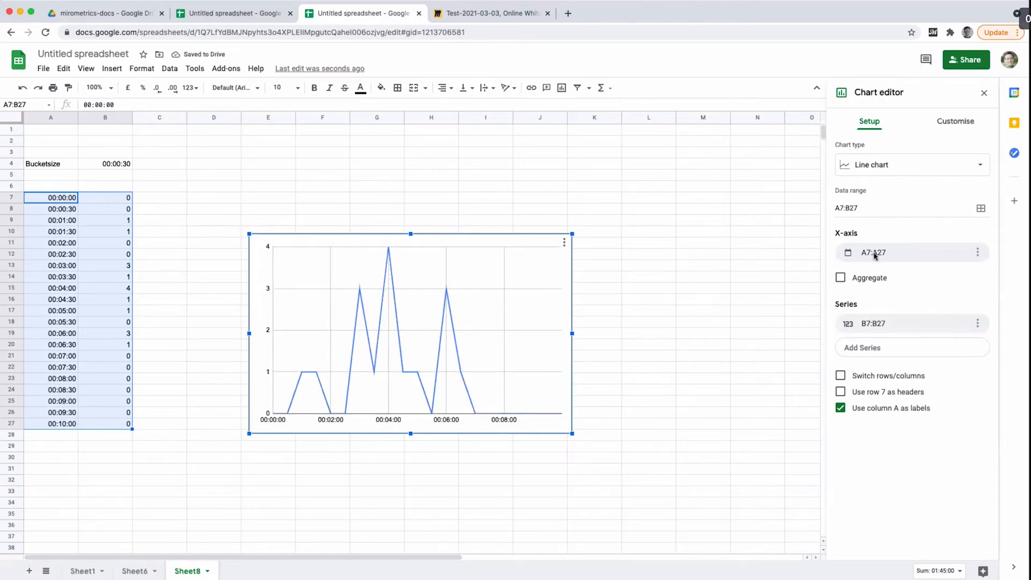
Change the lead time chart to a column chart and close the chart editor.
{"action": "left_click", "coordinate": [944, 167]}
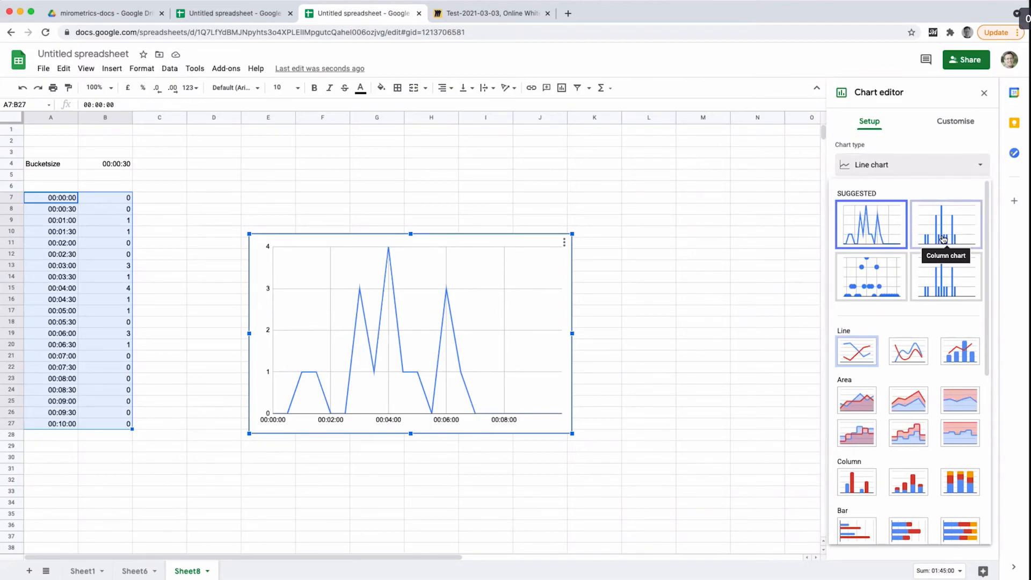
{"action": "left_click", "coordinate": [851, 489]}
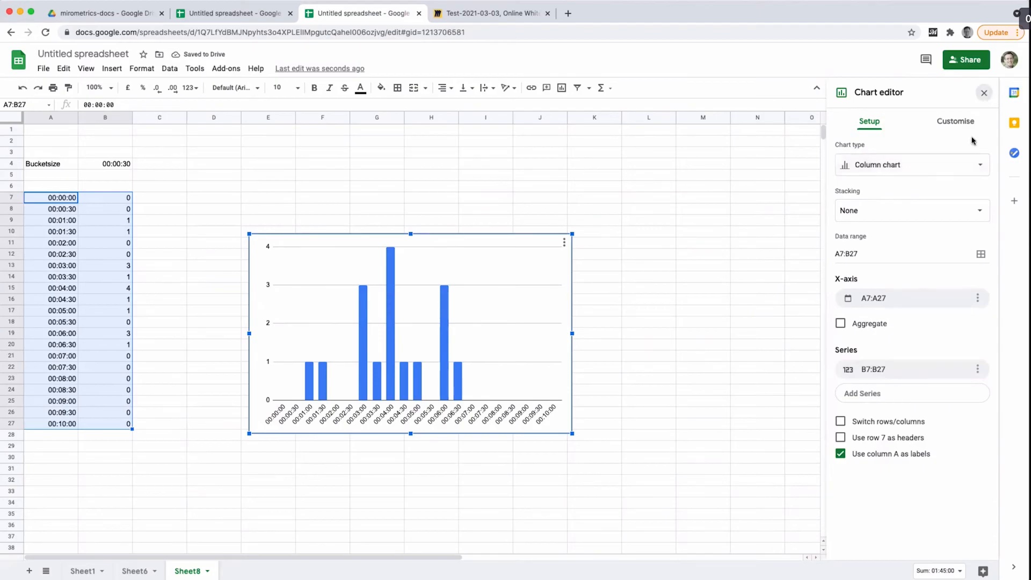
{"action": "left_click", "coordinate": [983, 92]}
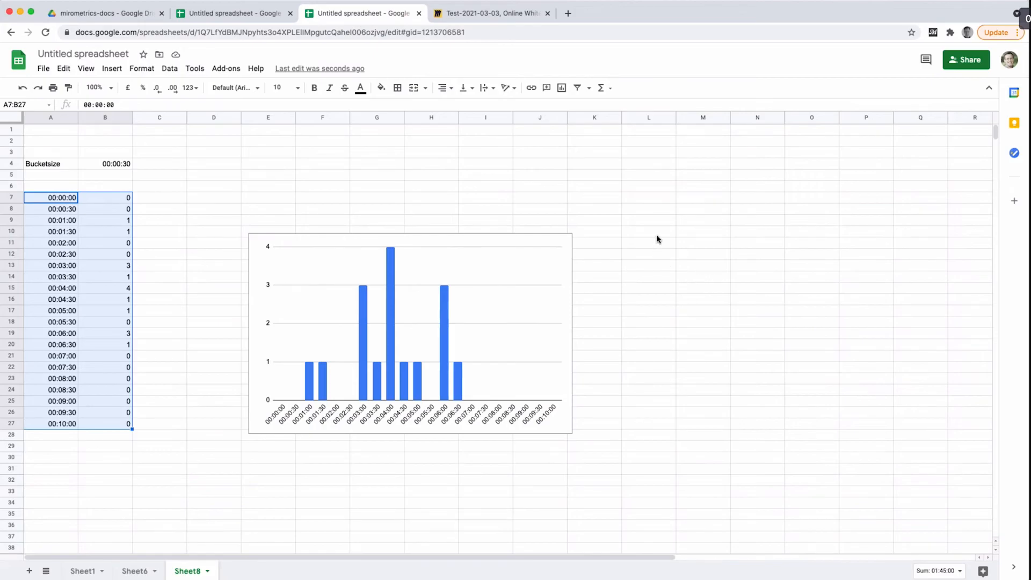
Set the bucket size in B4 to 00:00:15.
{"action": "left_click", "coordinate": [114, 162]}
{"action": "double_click", "coordinate": [115, 162]}
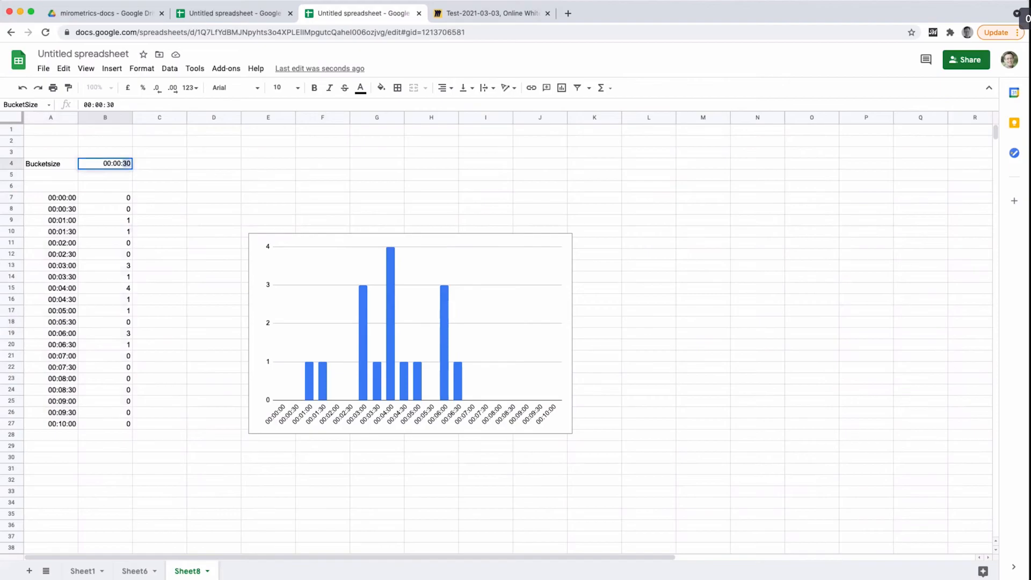
{"action": "key", "text": "BackSpace"}
{"action": "key", "text": "BackSpace"}
{"action": "type", "text": "15"}
{"action": "key", "text": "Return"}
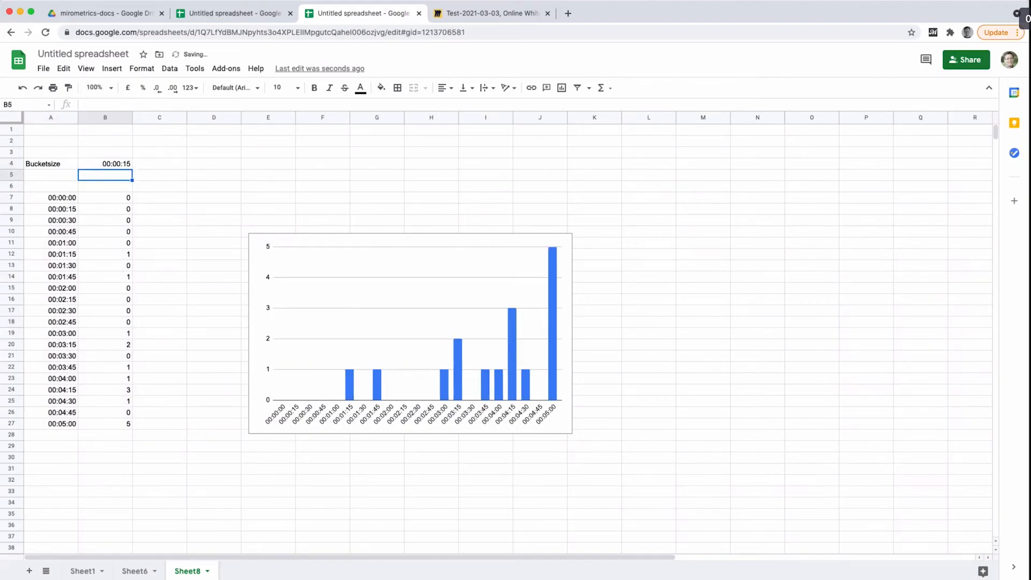
Set the bucket size in B4 to 00:00:10.
{"action": "key", "text": "Up"}
{"action": "key", "text": "Return"}
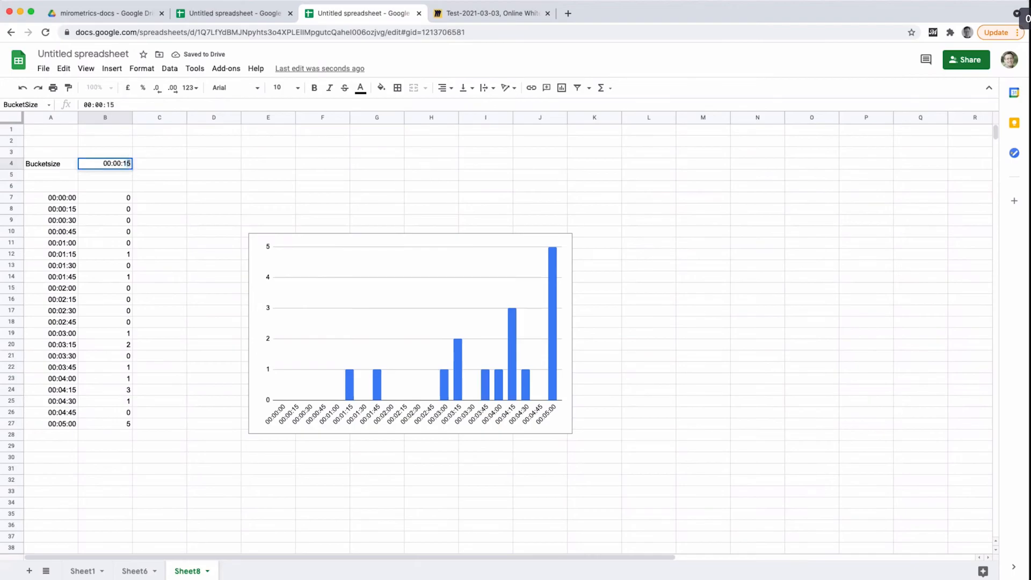
{"action": "type", "text": "10"}
{"action": "key", "text": "Return"}
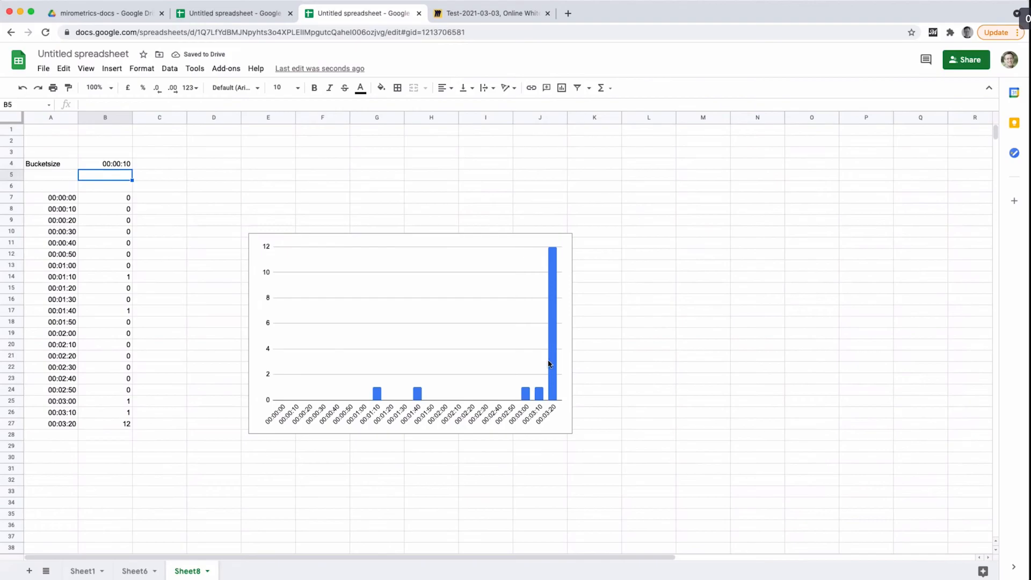
Set the bucket size in B4 to 01:00:00.
{"action": "left_click", "coordinate": [128, 167]}
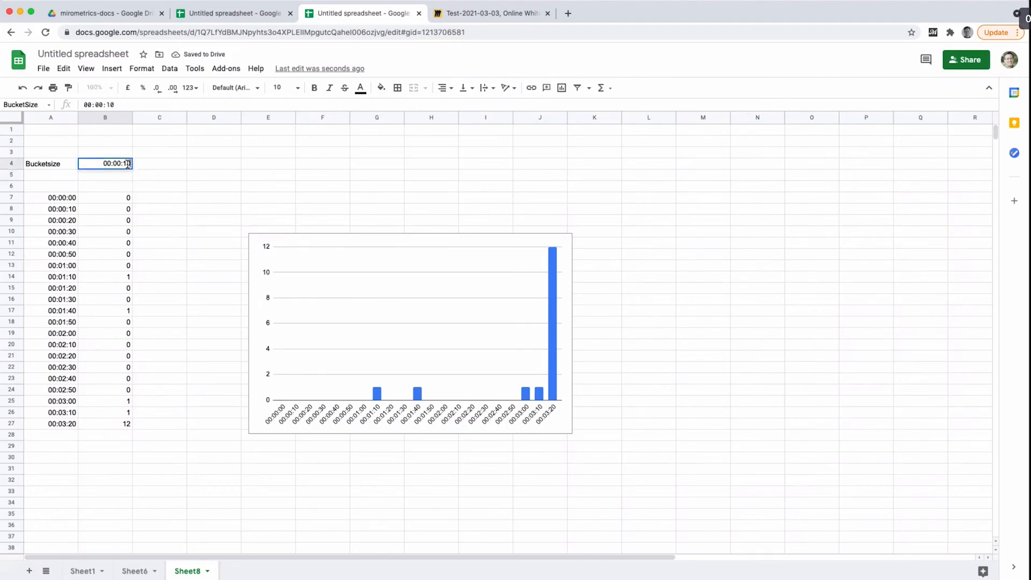
{"action": "double_click", "coordinate": [102, 163]}
{"action": "key", "text": "Return"}
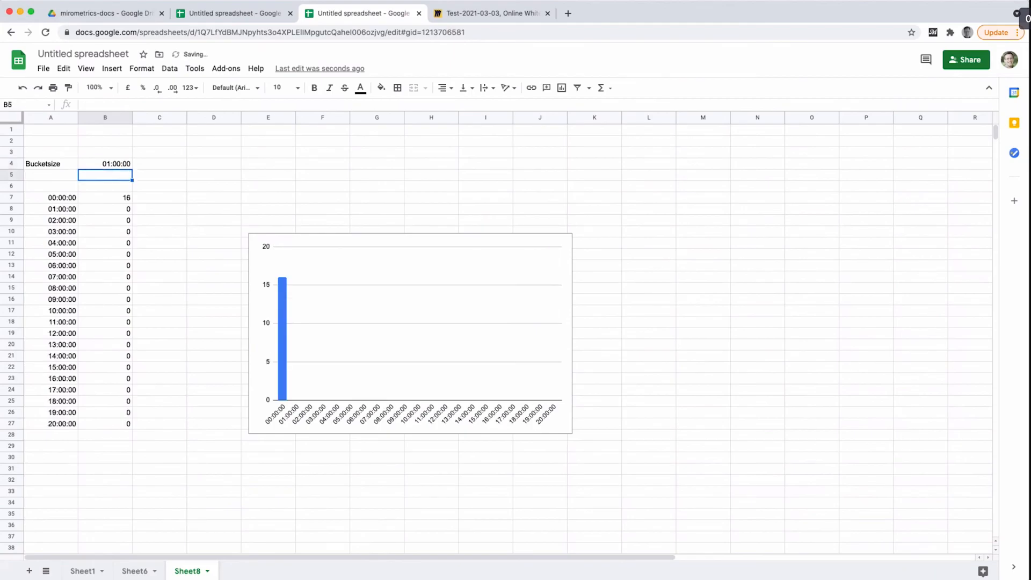
Set the bucket size in B4 to 0:0:30.
{"action": "key", "text": "Up"}
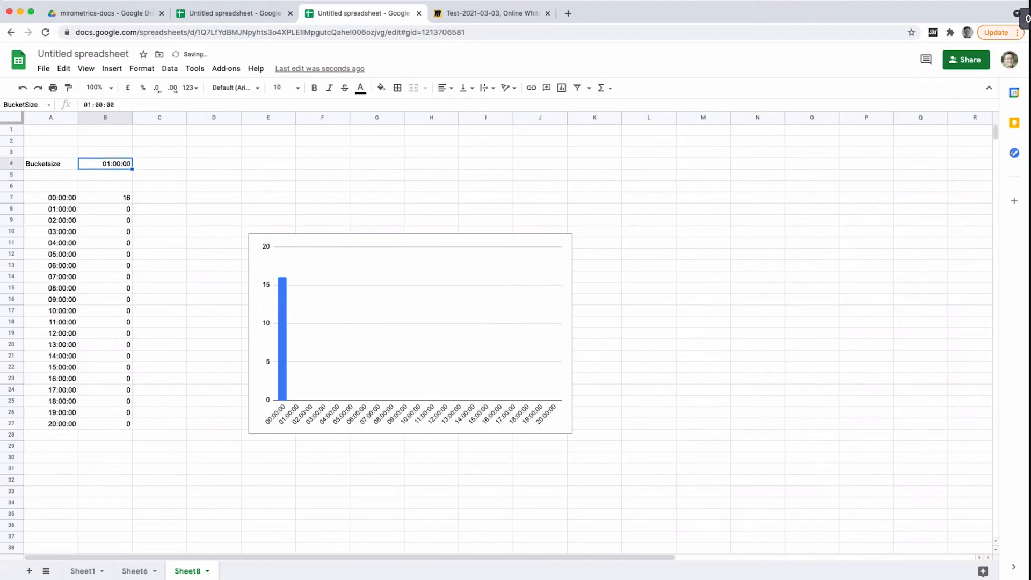
{"action": "type", "text": "0:0"}
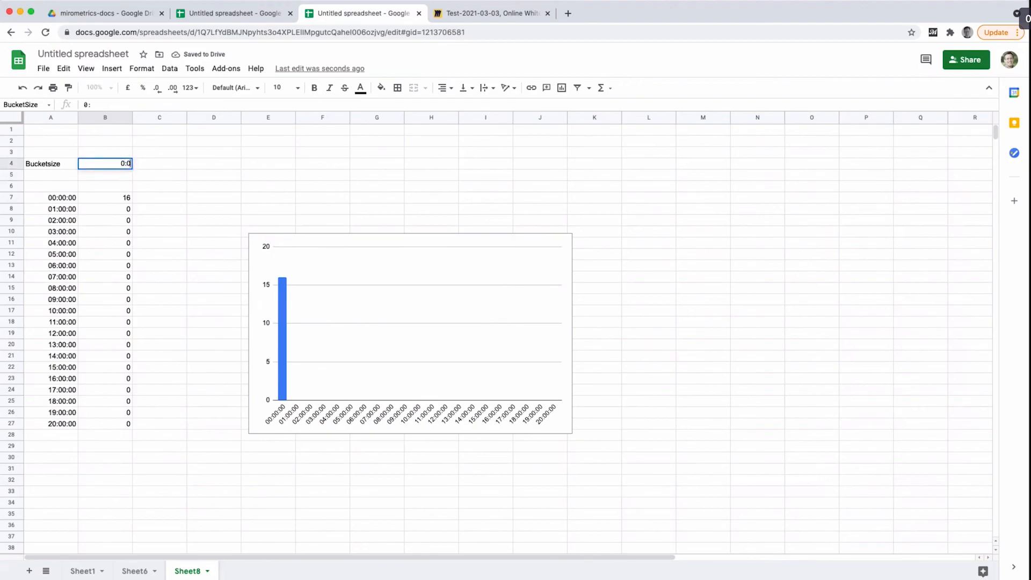
{"action": "type", "text": ":30"}
{"action": "key", "text": "Return"}
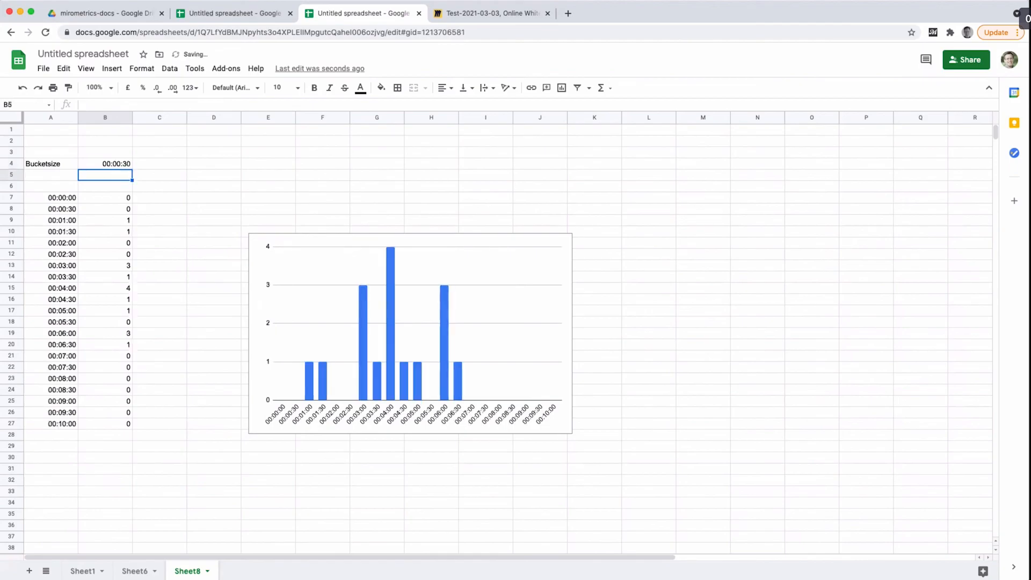